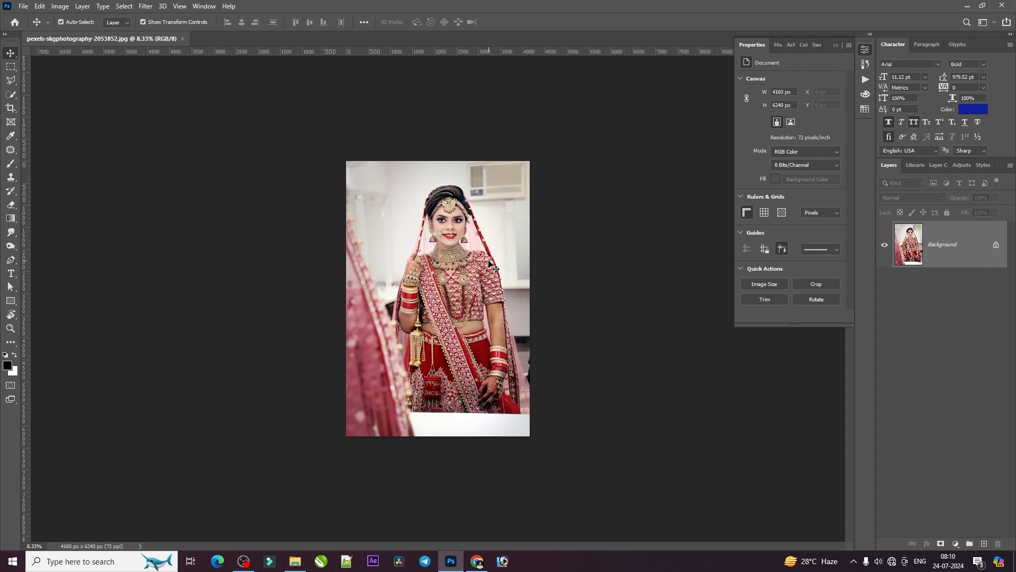
Switch to the Object Selection tool and select the bride automatically with Select Subject
scroll(459, 229, up, 3)
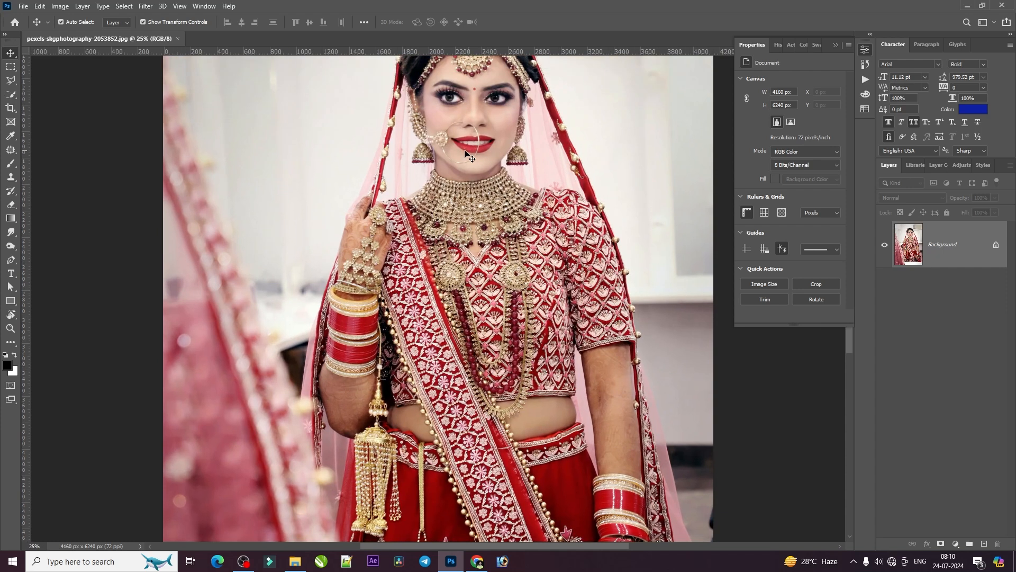
scroll(466, 153, up, 5)
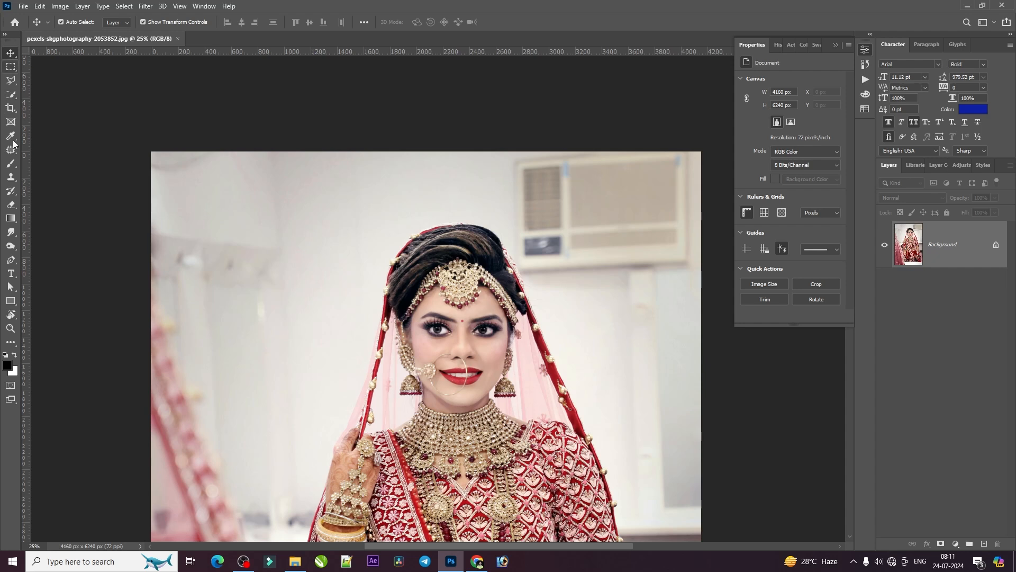
click(11, 95)
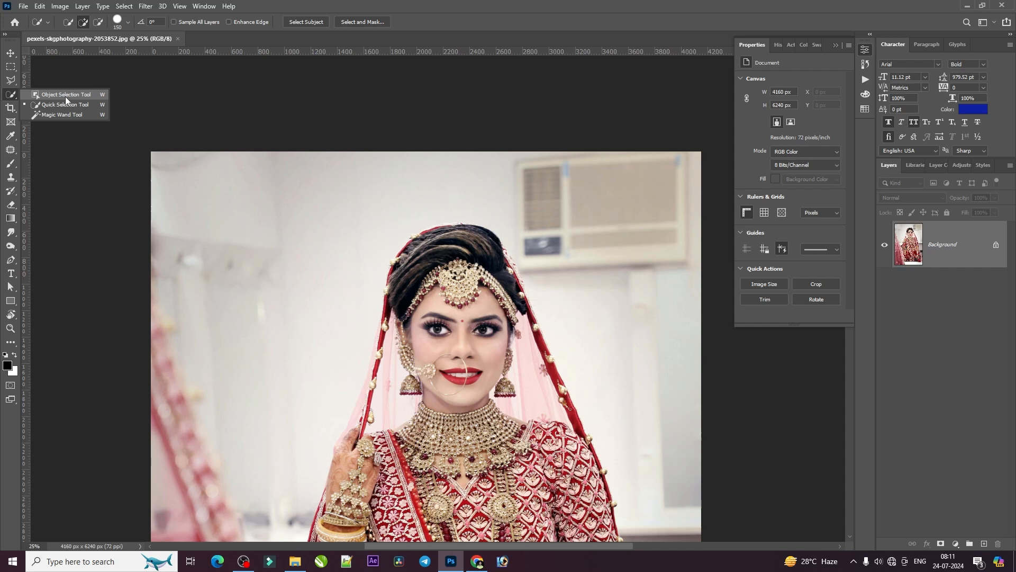
key(Escape)
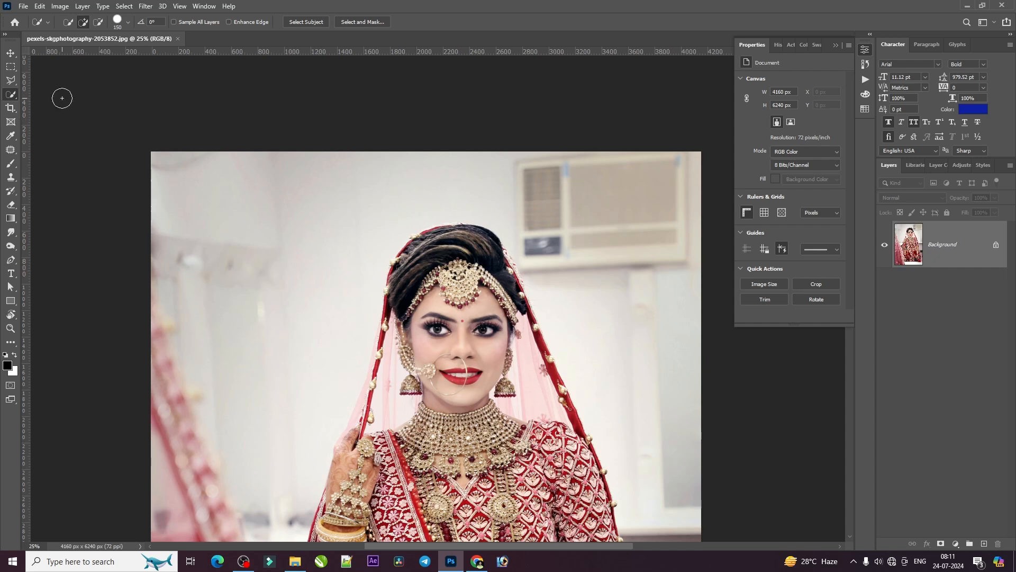
right_click(11, 95)
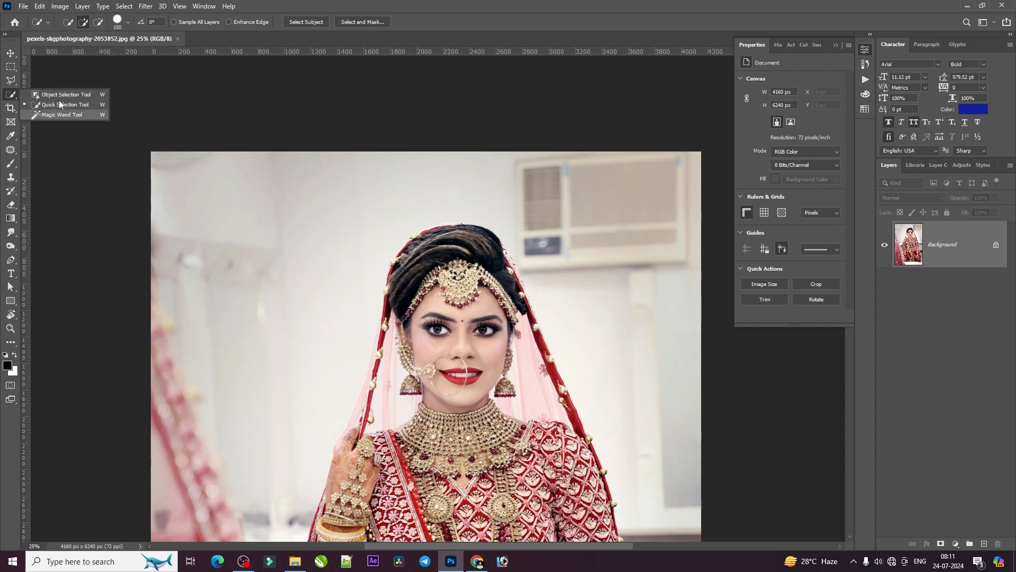
click(13, 96)
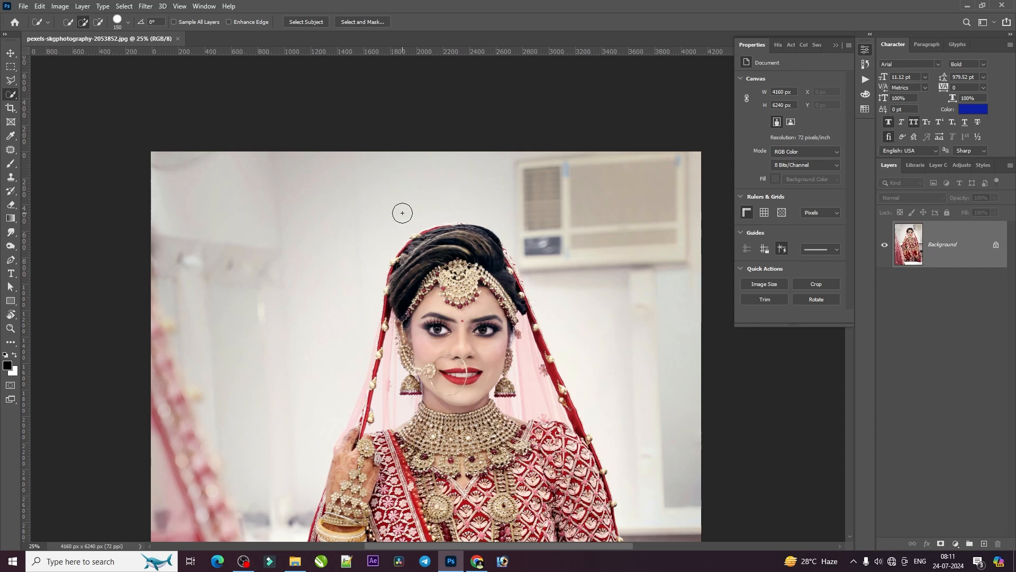
key(shift+w)
key(shift+w)
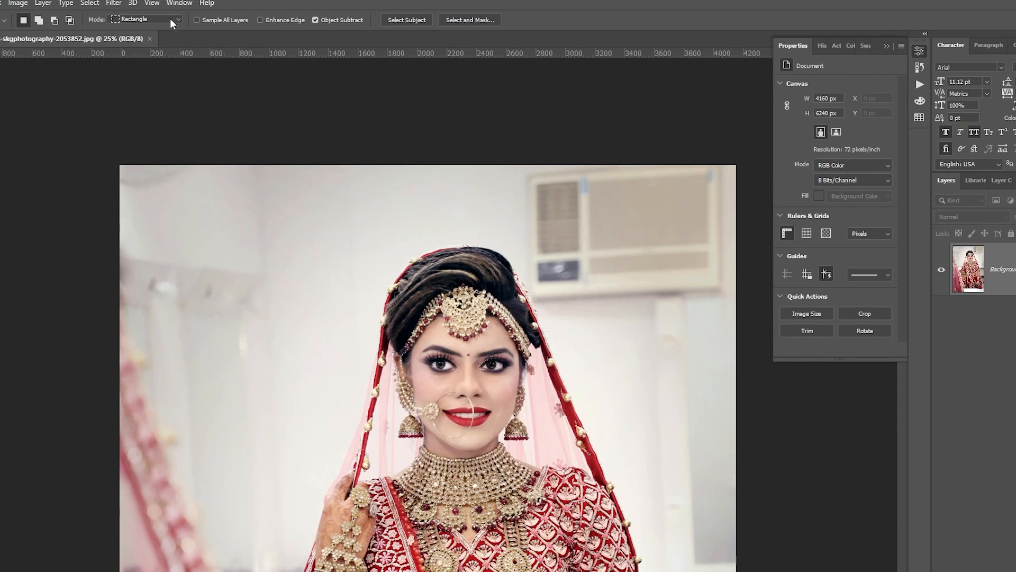
click(404, 20)
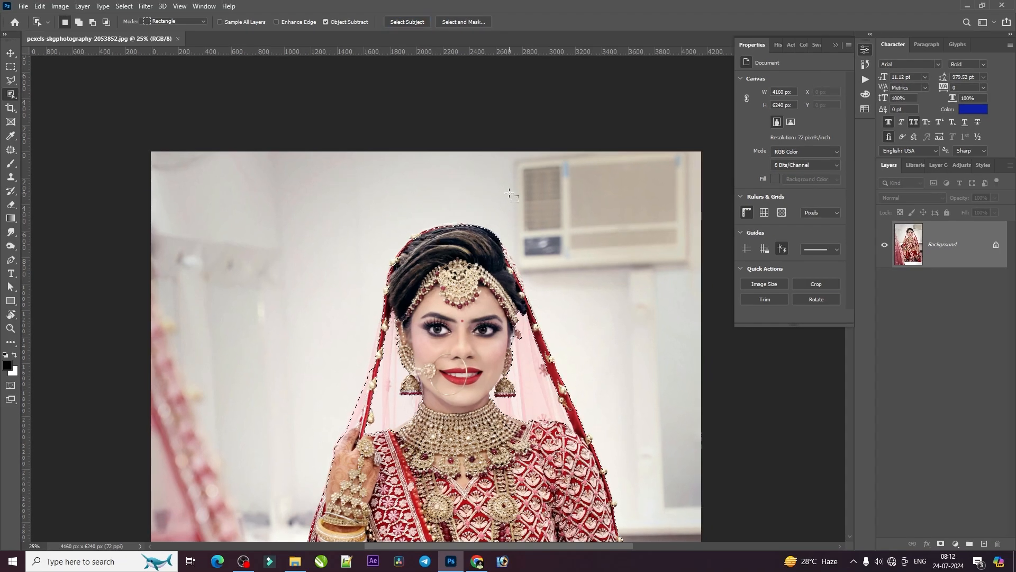
Examine the selection outline around the bride from her head down to the skirt for missed areas
scroll(510, 194, down, 4)
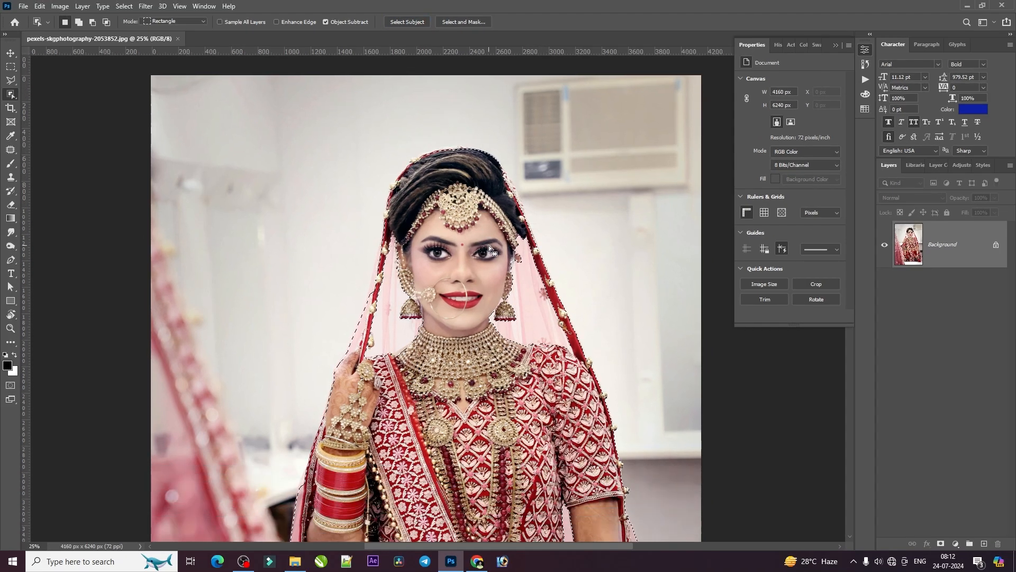
scroll(489, 247, down, 1)
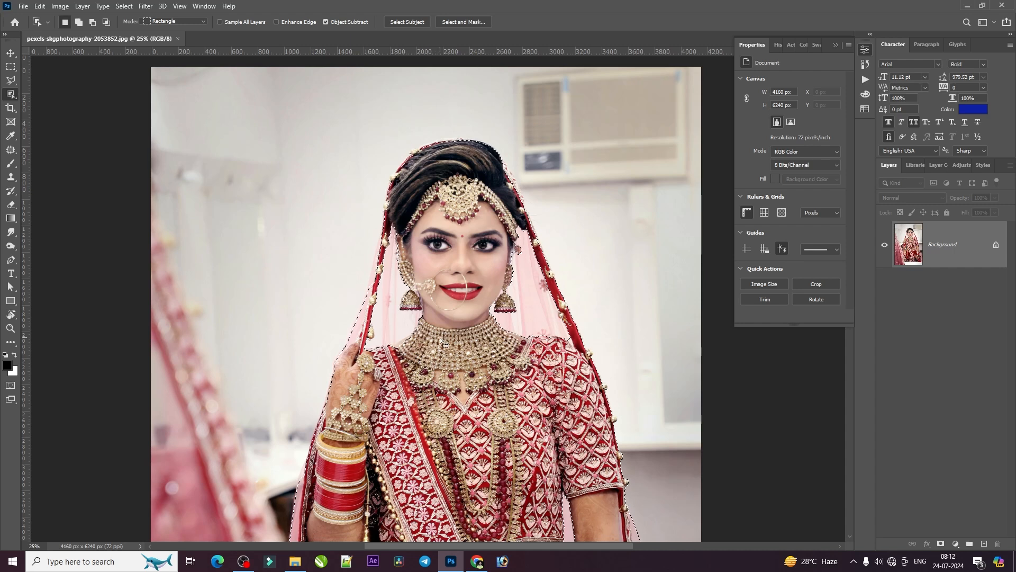
scroll(448, 355, down, 3)
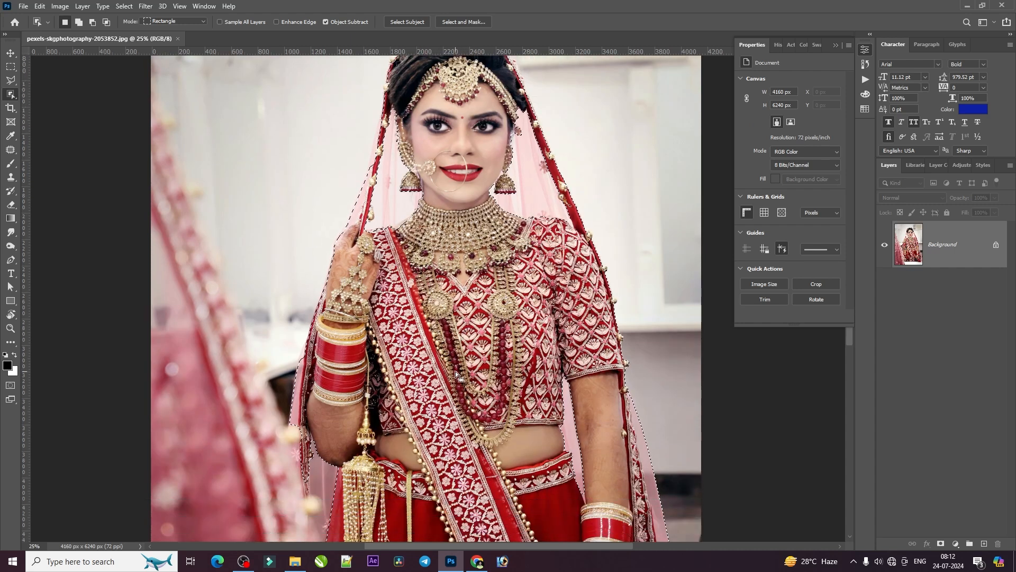
scroll(476, 424, down, 3)
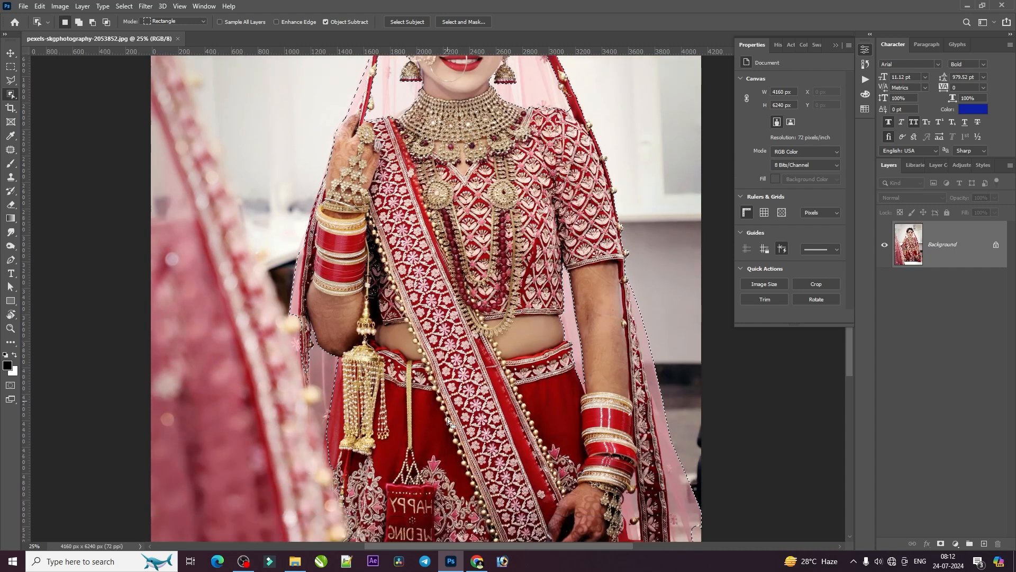
scroll(447, 417, down, 2)
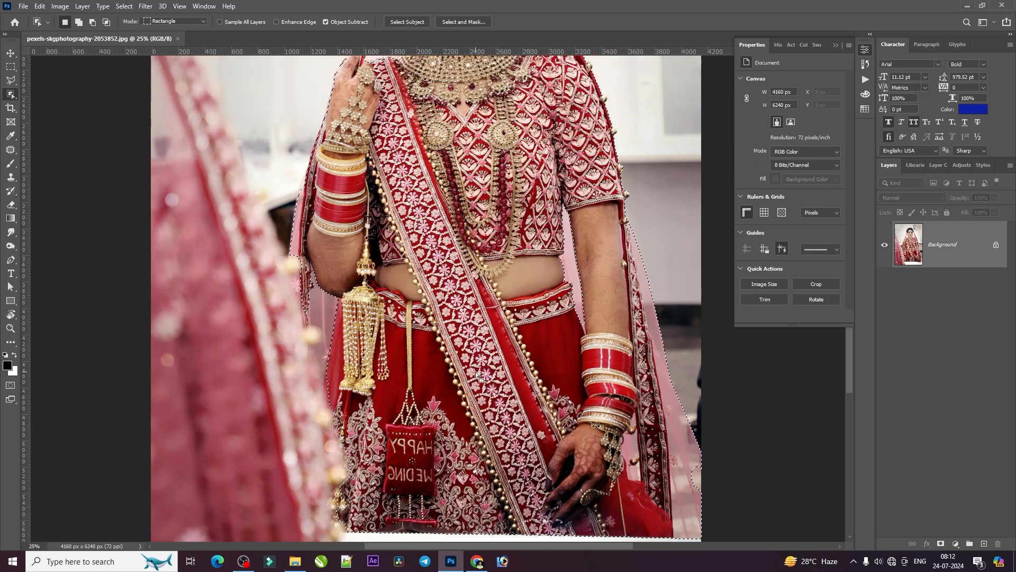
scroll(531, 318, up, 3)
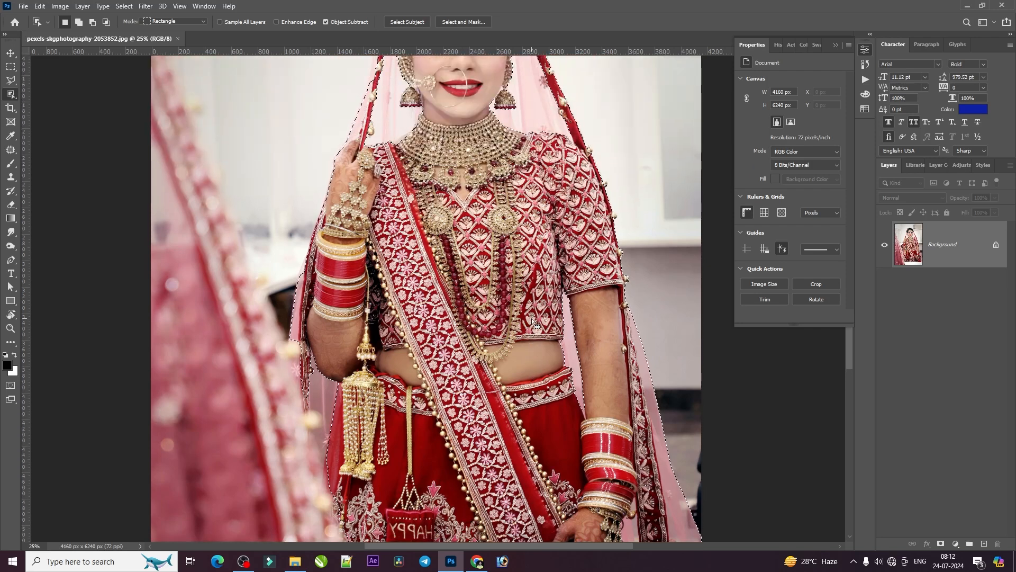
scroll(531, 319, up, 2)
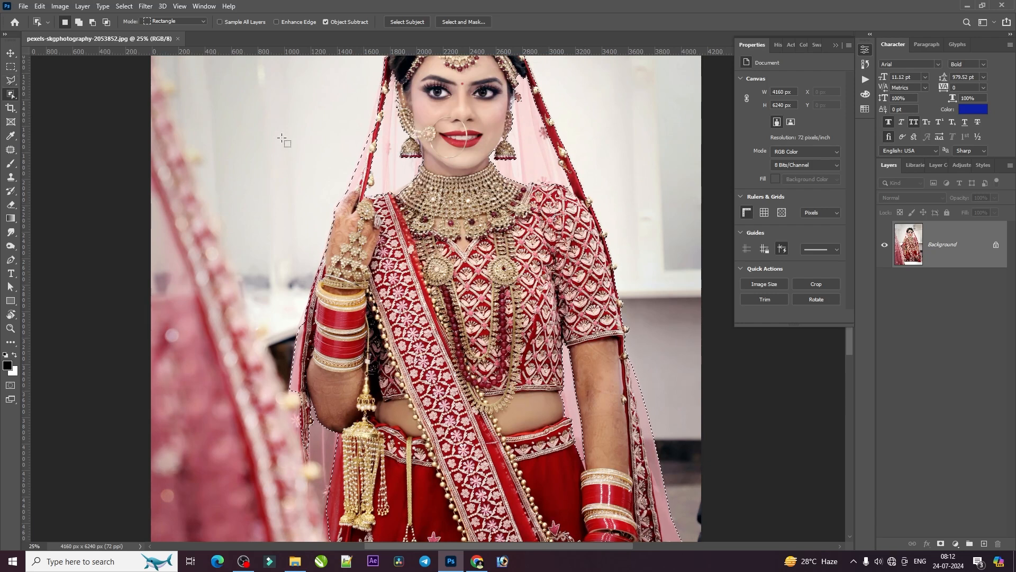
Activate the freehand Lasso tool for refining the bride's selection
click(9, 82)
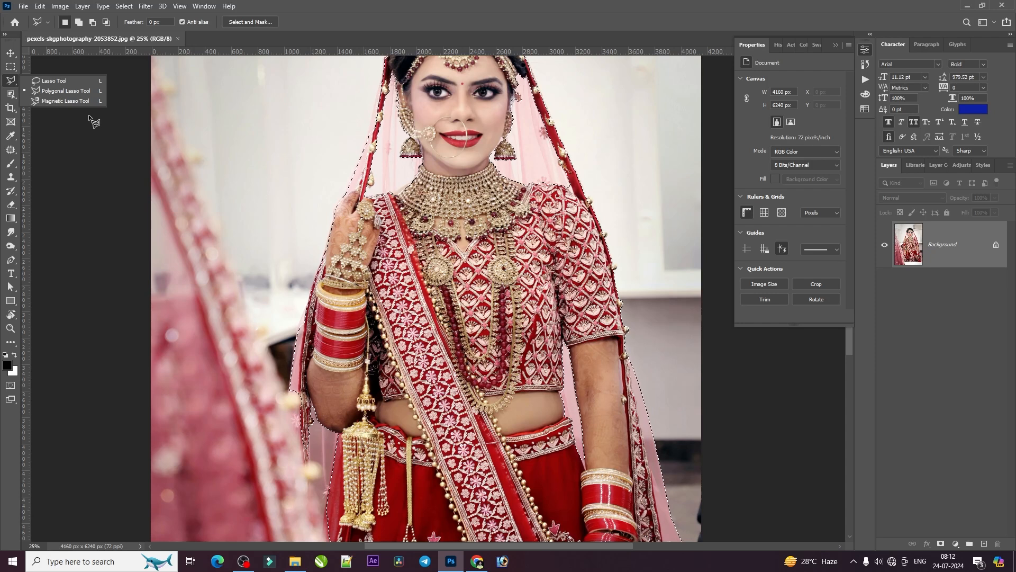
click(75, 81)
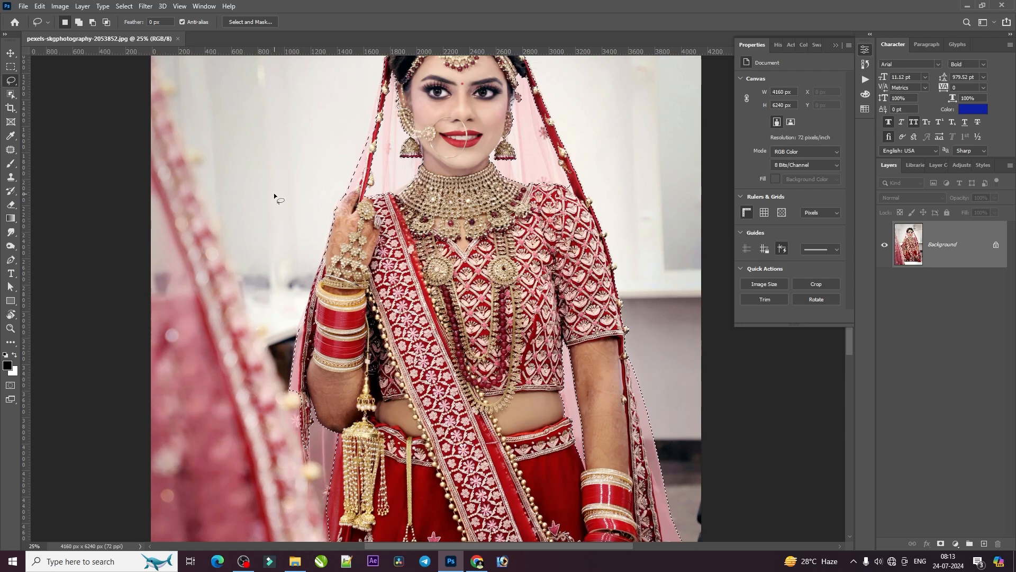
key(shift)
key(shift)
key(shift)
key(shift)
key(shift)
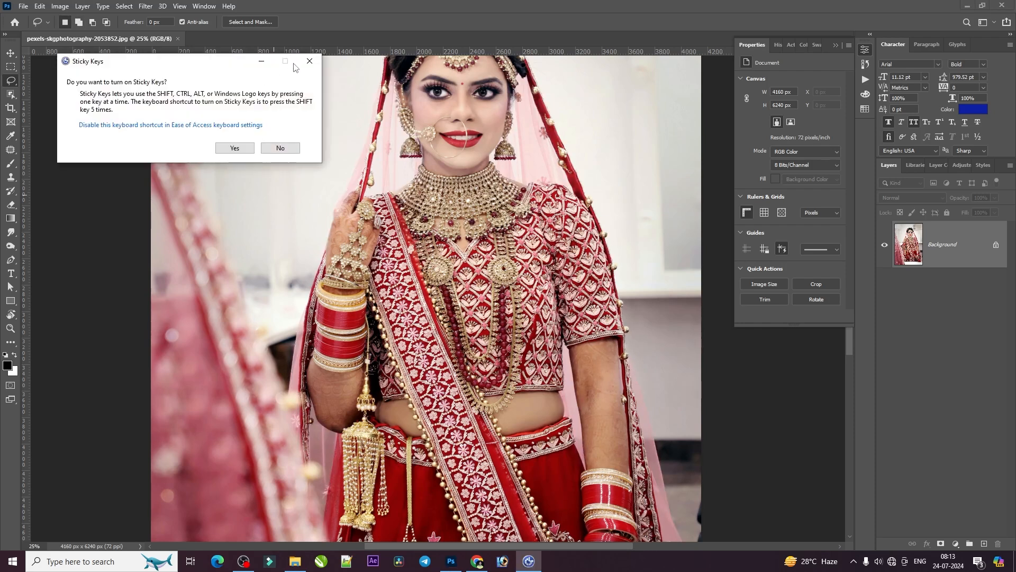
click(310, 61)
Add the missed veil area between the bride's waist and her lowered arm to the selection with the Lasso tool
key(alt)
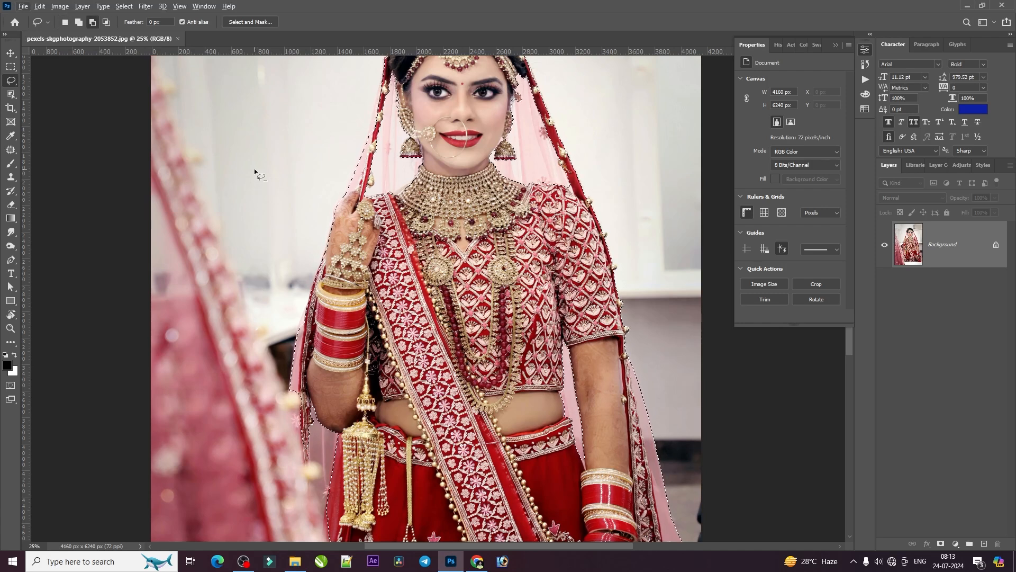
key(shift)
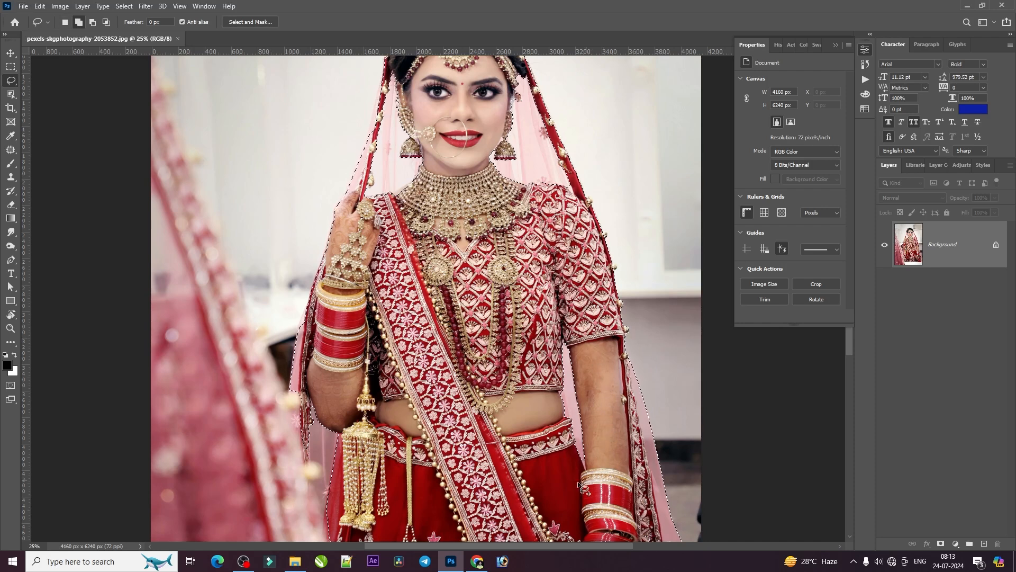
drag(551, 449, 569, 362)
mouse_move(602, 427)
mouse_down()
mouse_move(542, 387)
mouse_move(550, 320)
mouse_up()
scroll(547, 323, down, 2)
scroll(516, 259, up, 1)
scroll(516, 259, up, 1)
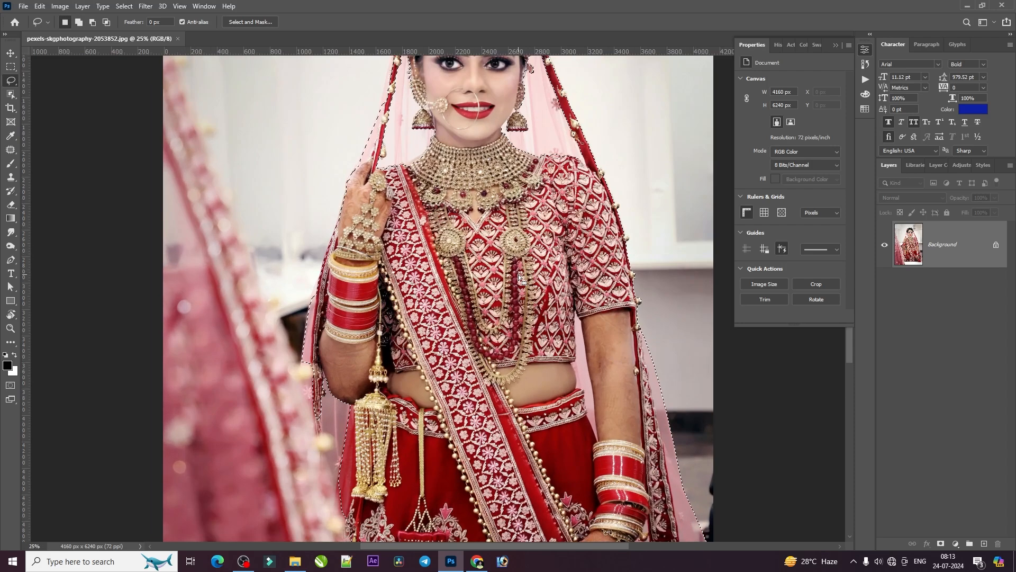
scroll(521, 269, down, 1)
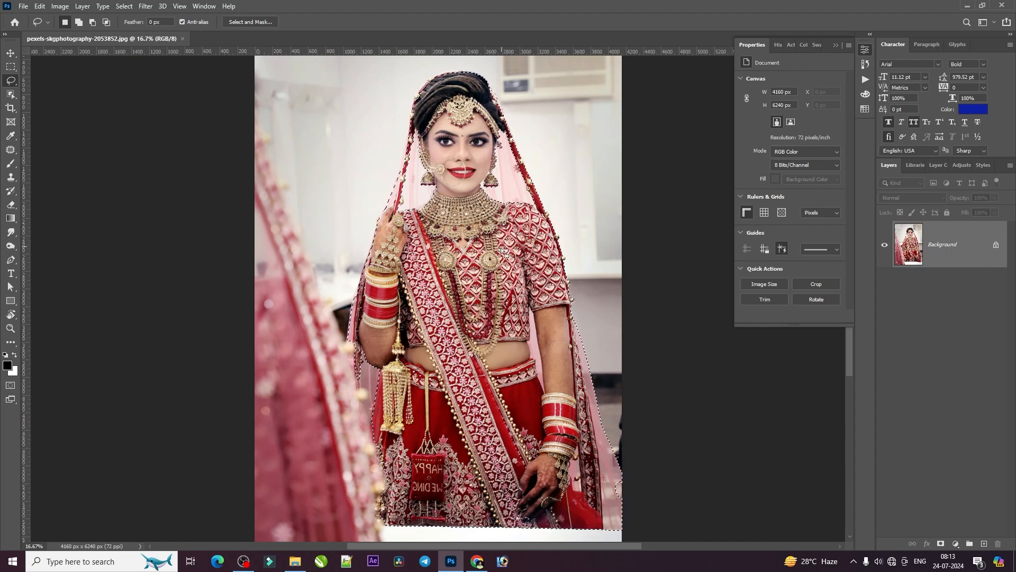
Add the sheer veil between the neck and the red border above the patterned sleeve to the selection with the Lasso tool
key(ctrl+plus)
key(ctrl+plus)
key(ctrl+plus)
drag(497, 318, 462, 408)
drag(520, 177, 463, 400)
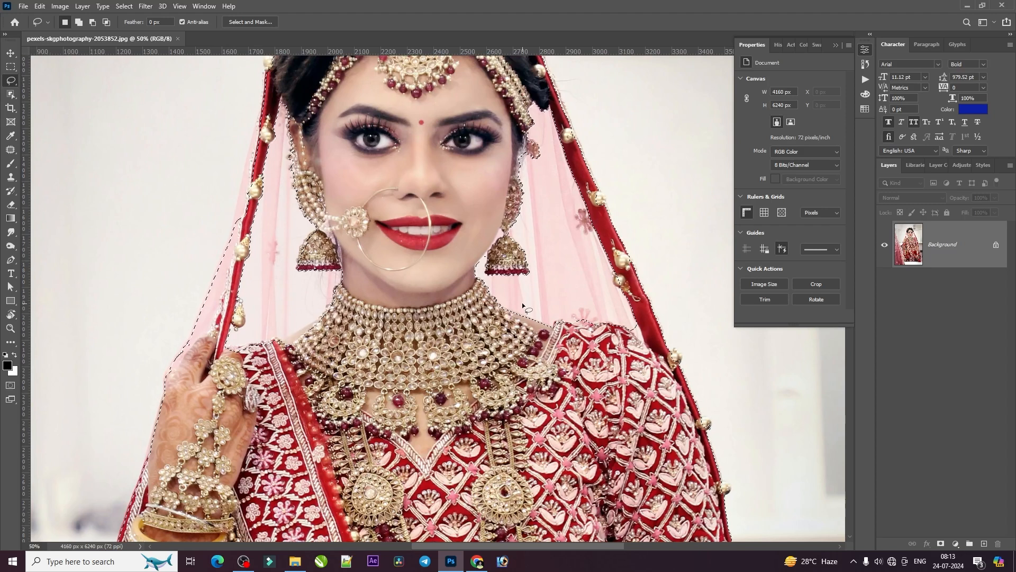
key(shift)
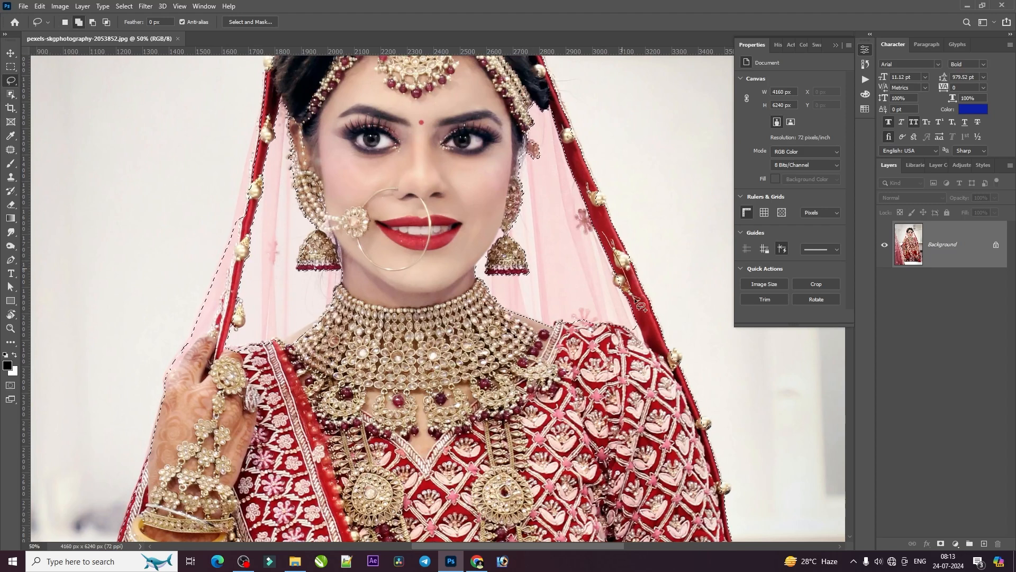
mouse_move(558, 379)
mouse_down()
mouse_move(469, 315)
mouse_move(452, 241)
mouse_move(483, 195)
mouse_move(553, 192)
mouse_move(593, 208)
mouse_up()
scroll(553, 199, up, 3)
key(shift)
mouse_move(546, 183)
mouse_down()
mouse_move(588, 277)
mouse_move(472, 238)
mouse_move(529, 172)
mouse_move(549, 183)
mouse_up()
mouse_move(588, 271)
mouse_down()
mouse_move(582, 330)
mouse_move(547, 285)
mouse_up()
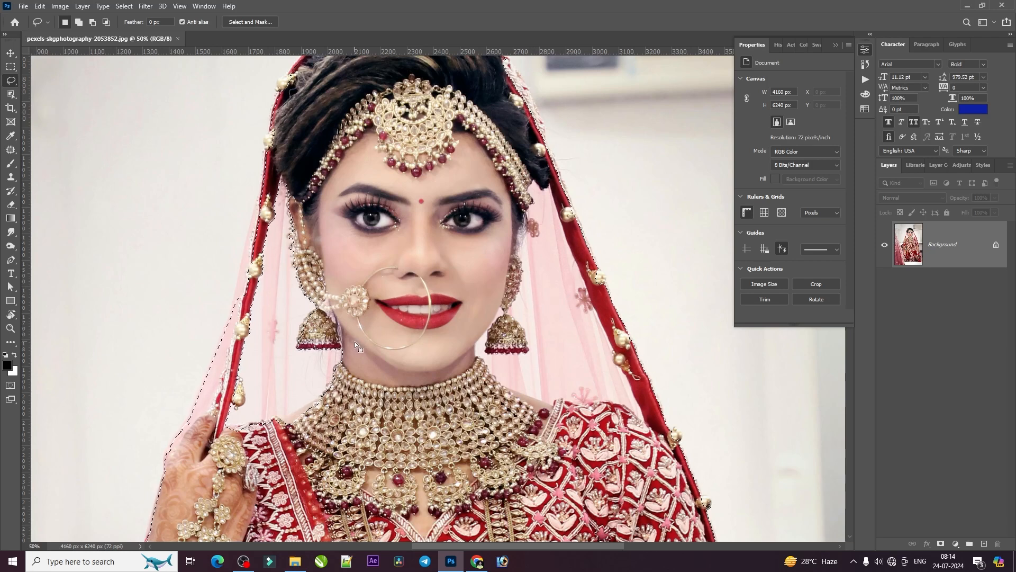
Add the sheer veil between the neck and the red border above the raised hand to the selection
key(shift)
mouse_move(356, 394)
mouse_down()
mouse_move(300, 455)
mouse_move(233, 454)
mouse_up()
drag(222, 410, 244, 339)
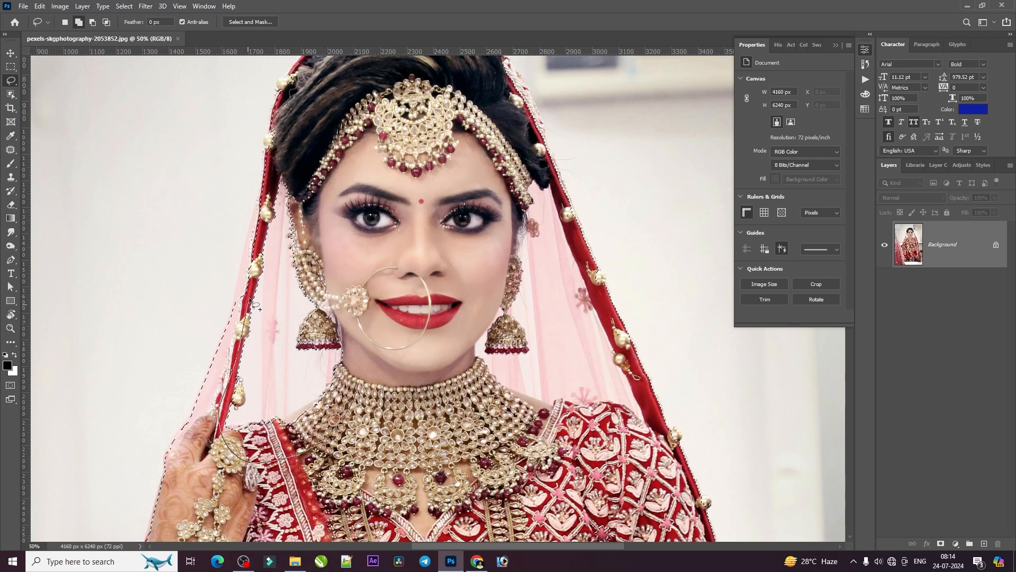
mouse_move(266, 213)
mouse_down()
mouse_move(307, 145)
mouse_move(373, 212)
mouse_move(386, 345)
mouse_up()
drag(302, 435, 292, 441)
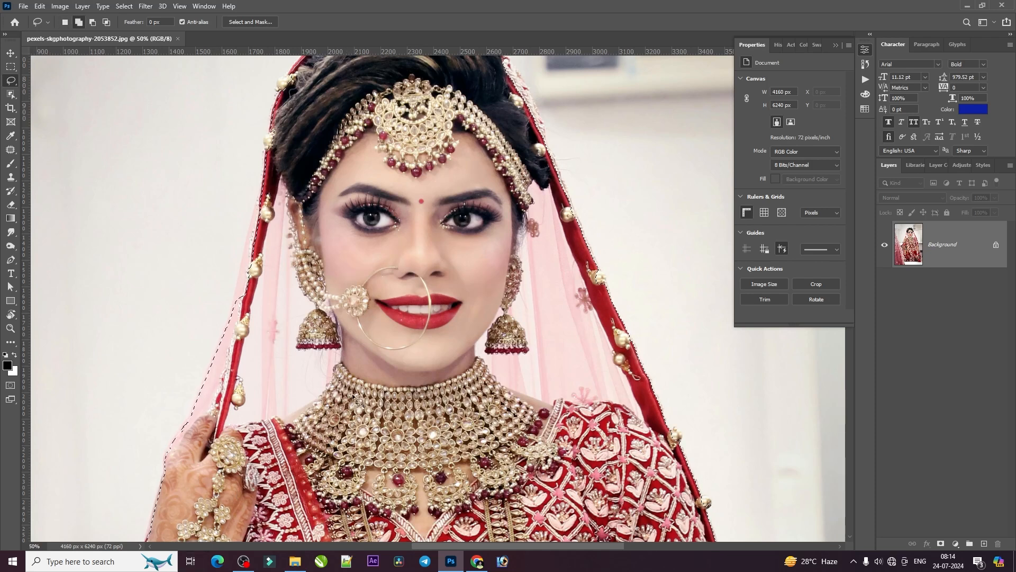
Extend the selection freehand along the veil's outer edge above the raised hand
key(shift)
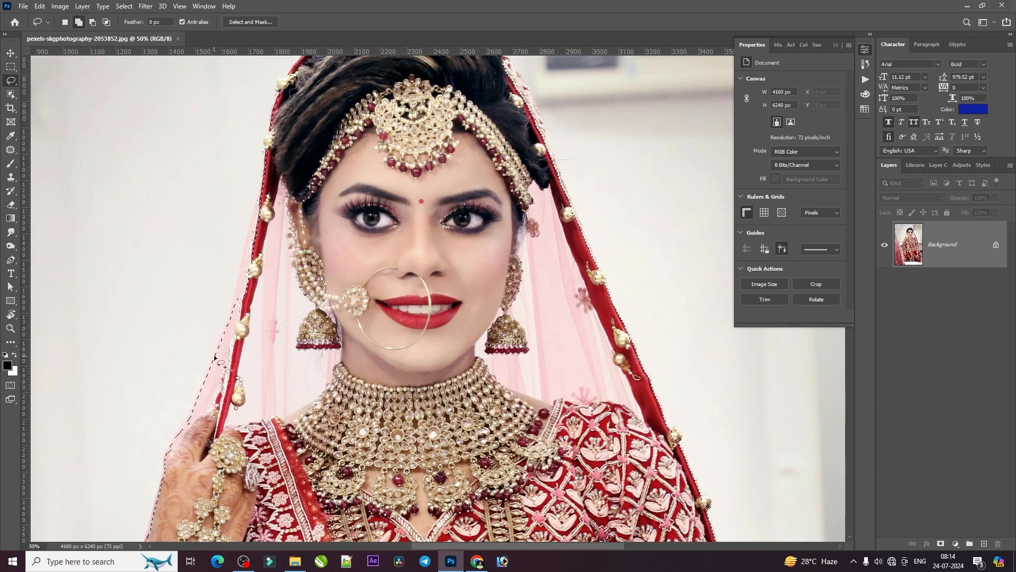
drag(215, 355, 220, 337)
drag(233, 300, 242, 262)
drag(292, 185, 291, 186)
Switch from the freehand Lasso to the Polygonal Lasso tool for straight-edged selections
right_click(11, 81)
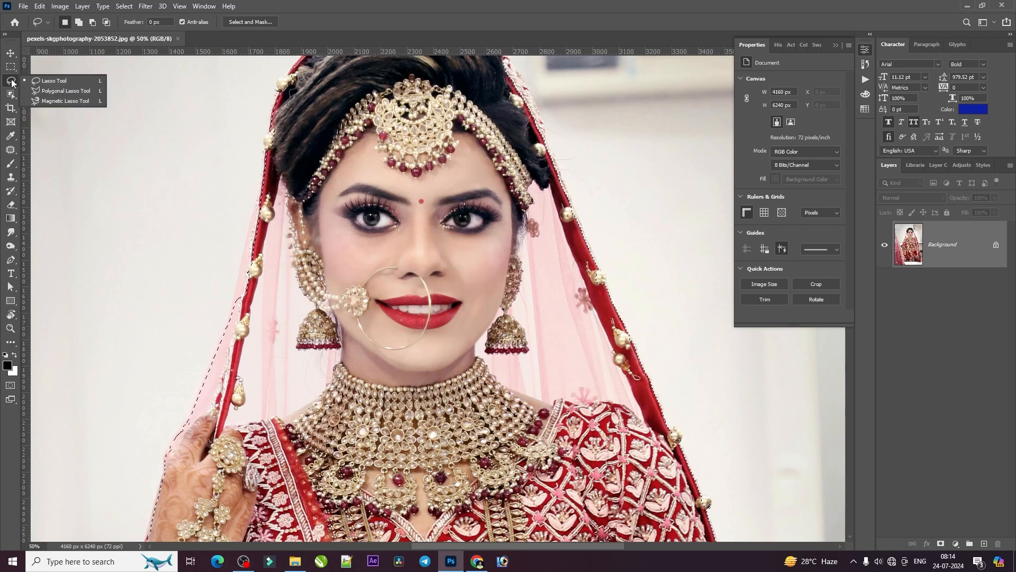
click(61, 91)
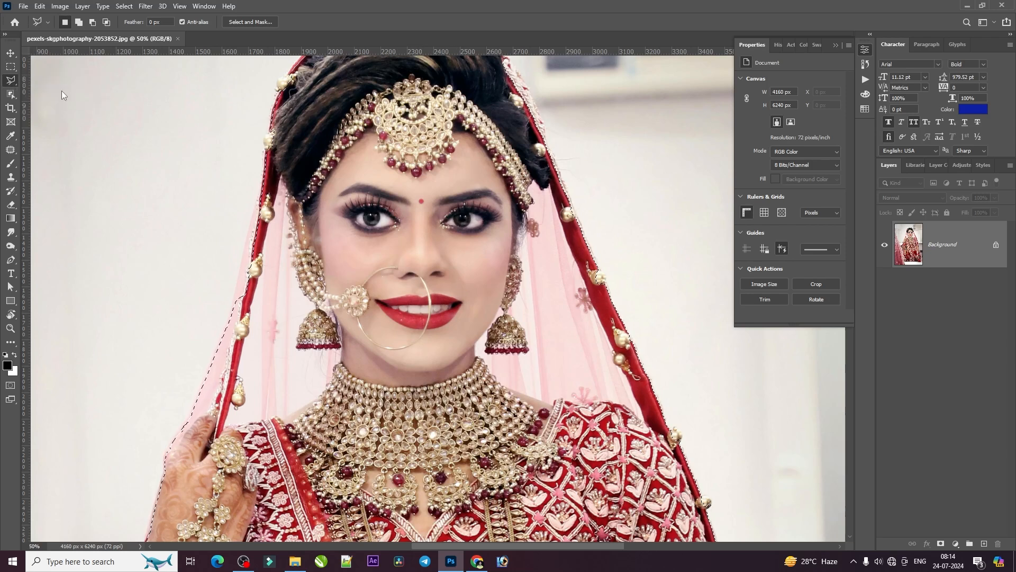
right_click(11, 82)
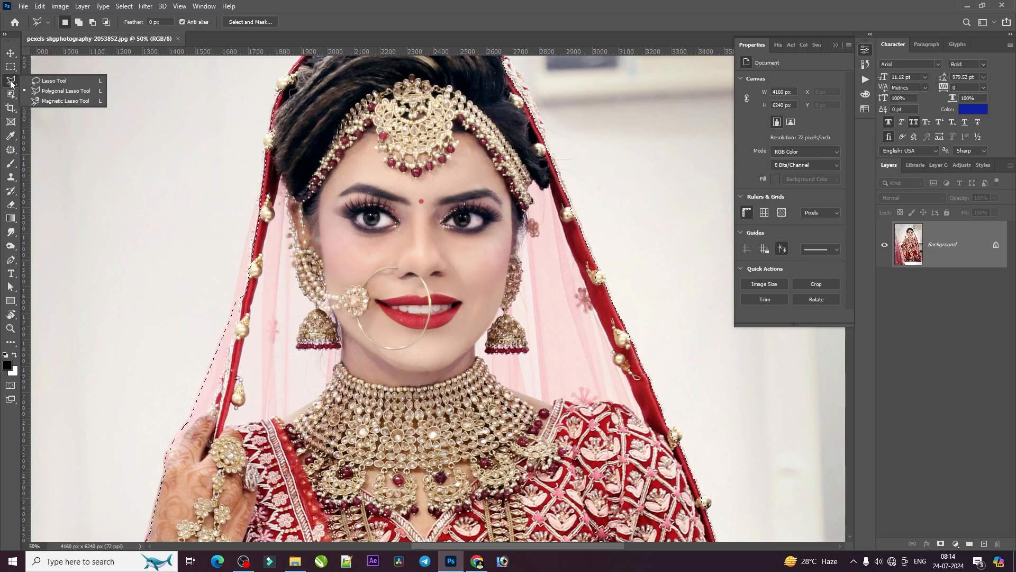
click(74, 90)
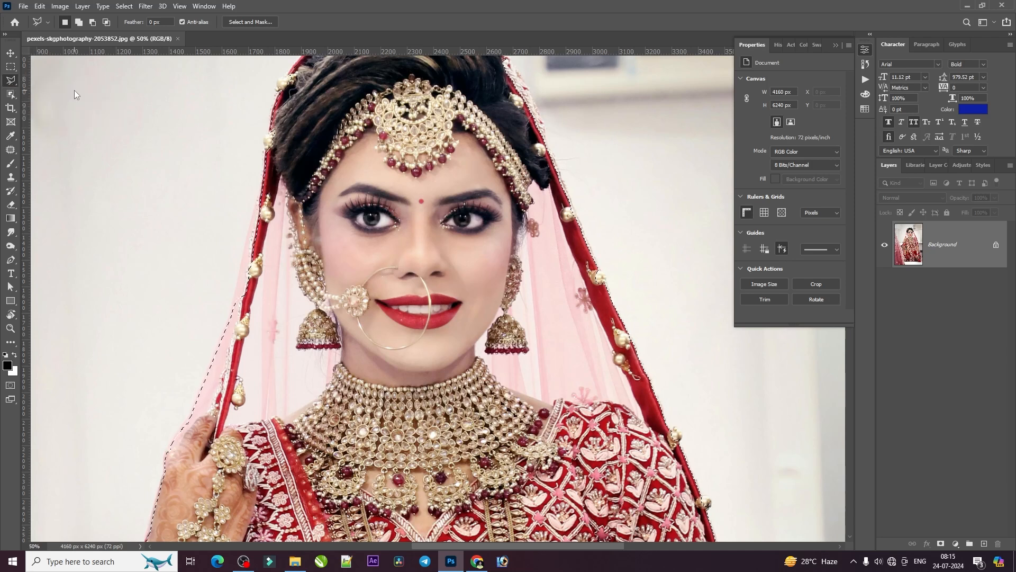
click(12, 82)
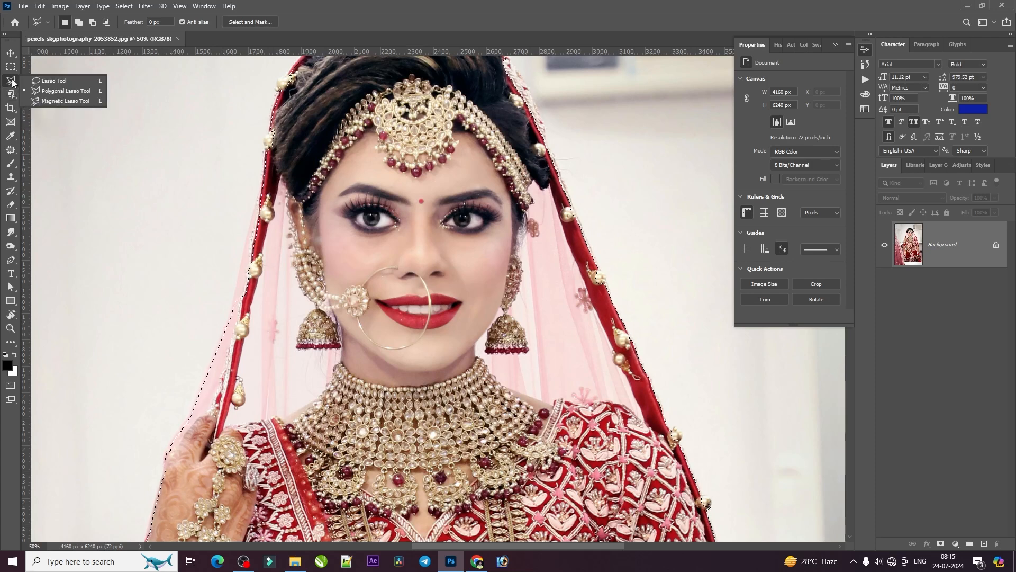
click(72, 93)
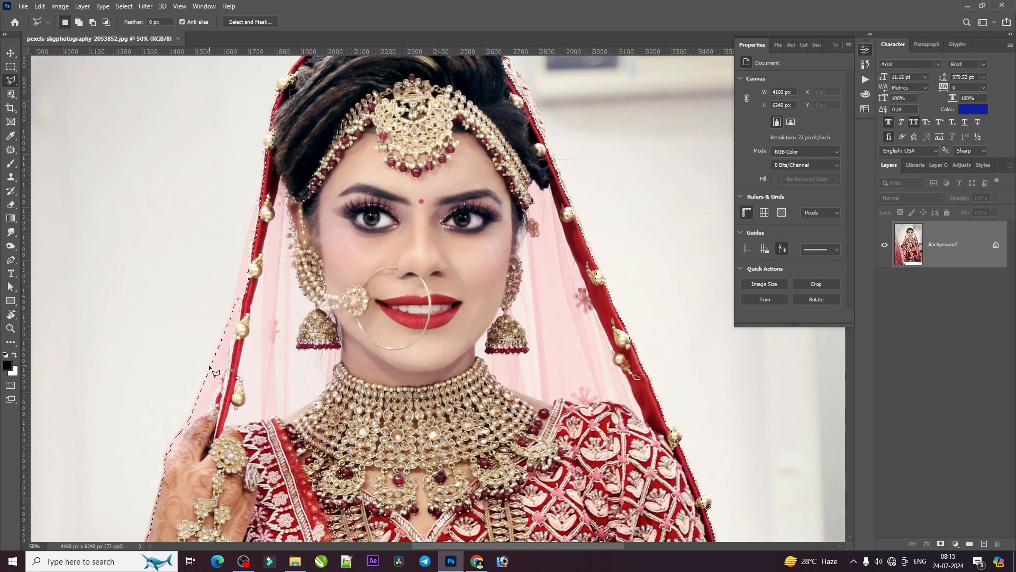
Add the veil's outer edge from the raised hand up to the hair to the selection with a polygonal outline
key(ctrl+d)
key(ctrl+shift+d)
key(shift)
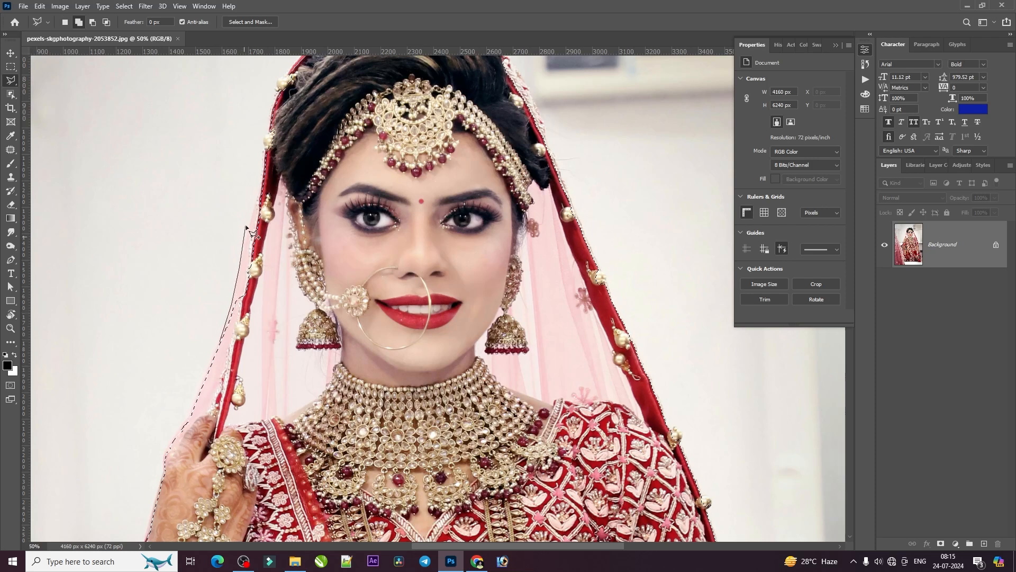
click(260, 183)
click(262, 158)
click(265, 140)
click(266, 125)
click(272, 108)
click(281, 91)
click(231, 379)
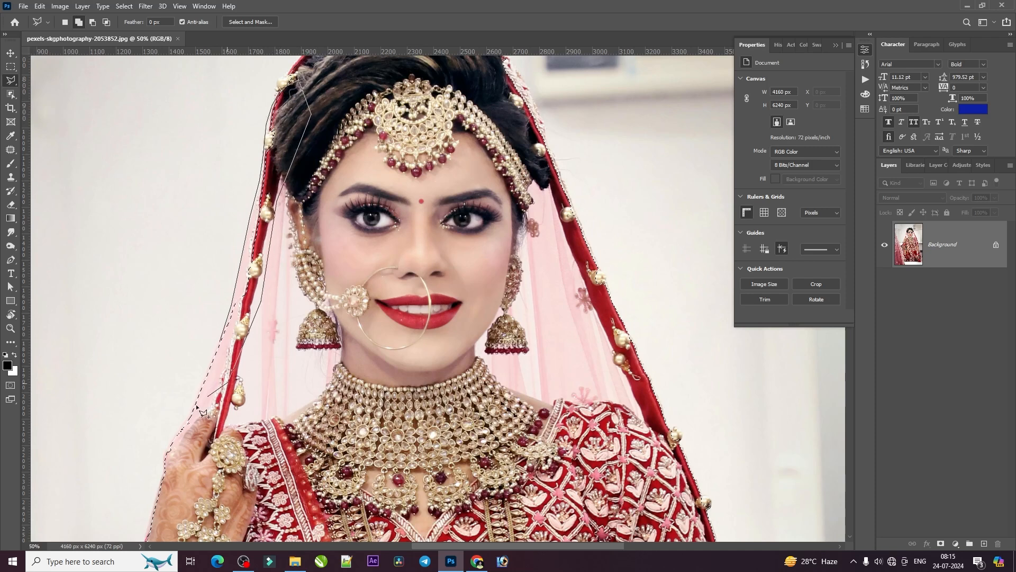
click(194, 411)
double_click(226, 341)
Trace a polygonal outline over the crown of the head, following the veil's outer border with short straight segments
drag(301, 139, 252, 456)
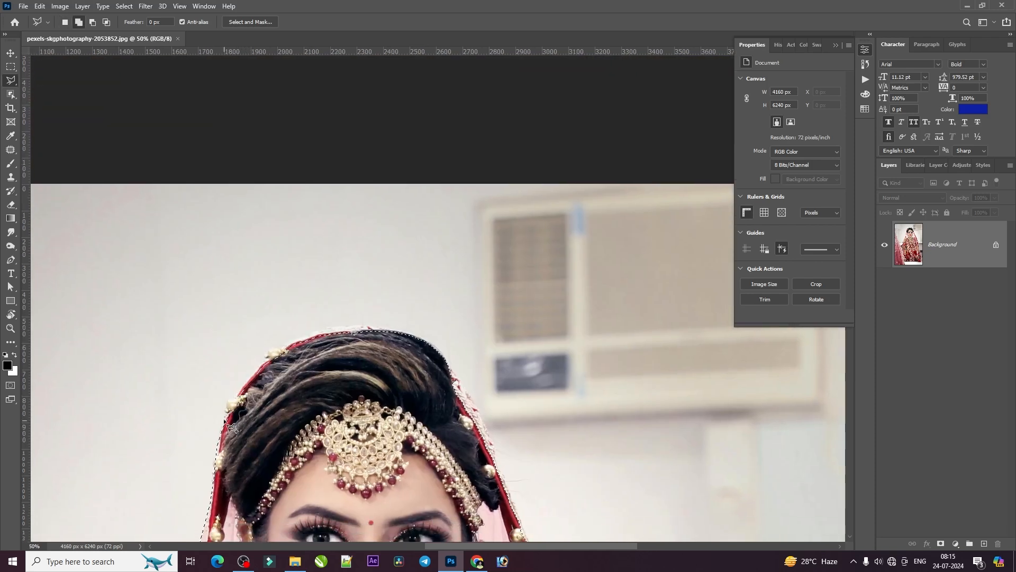
click(229, 402)
click(248, 379)
click(266, 360)
click(286, 344)
click(313, 334)
click(351, 329)
click(382, 329)
click(408, 334)
click(433, 345)
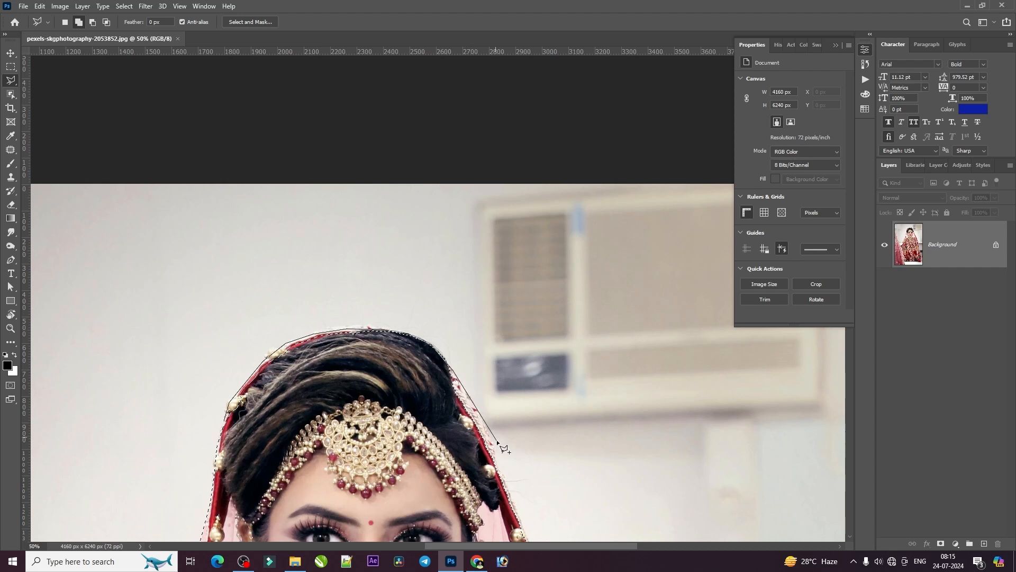
Continue the outline down the veil border opposite the raised hand and close it across the face to add the area
scroll(500, 461, down, 3)
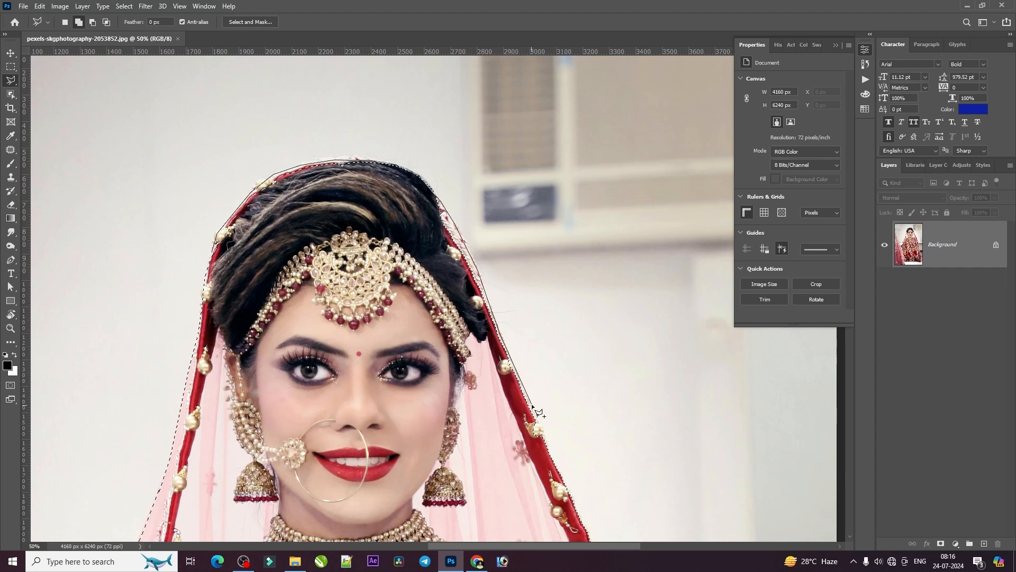
click(563, 479)
click(500, 480)
click(381, 315)
click(346, 229)
click(284, 238)
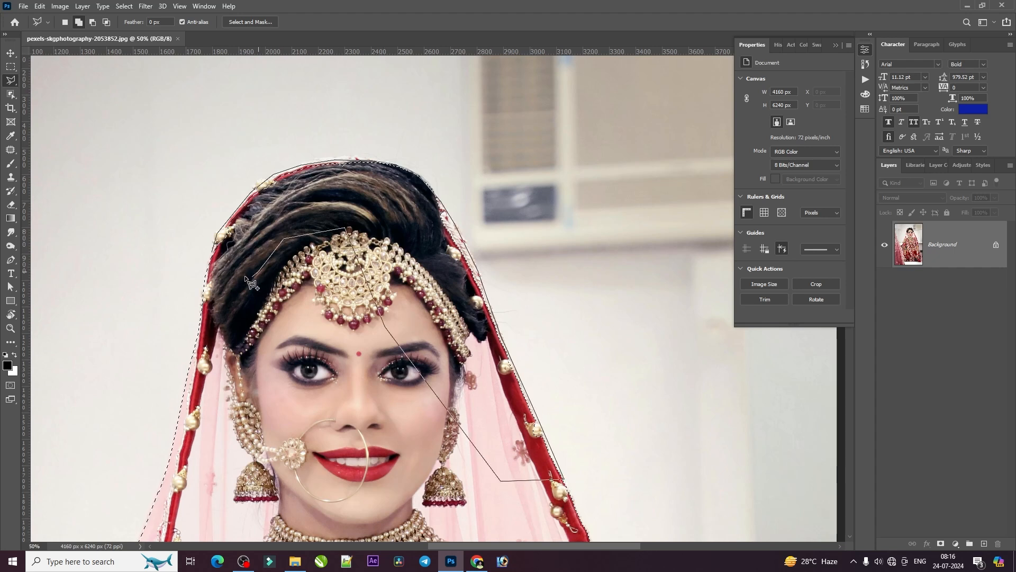
click(213, 261)
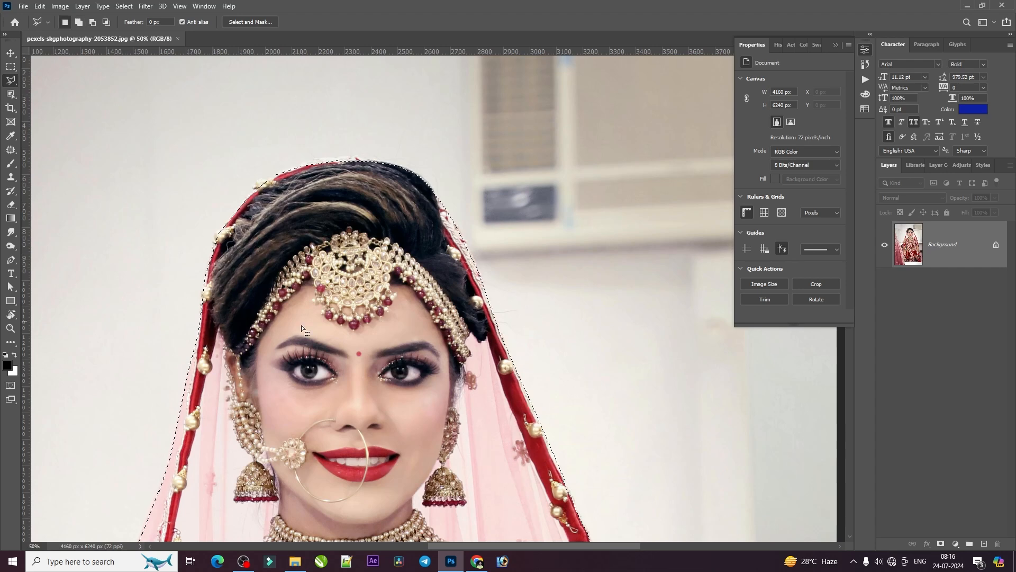
Examine the selection edge along the blouse, the lowered arm, the side veil and the skirt
scroll(483, 431, down, 2)
scroll(485, 485, down, 15)
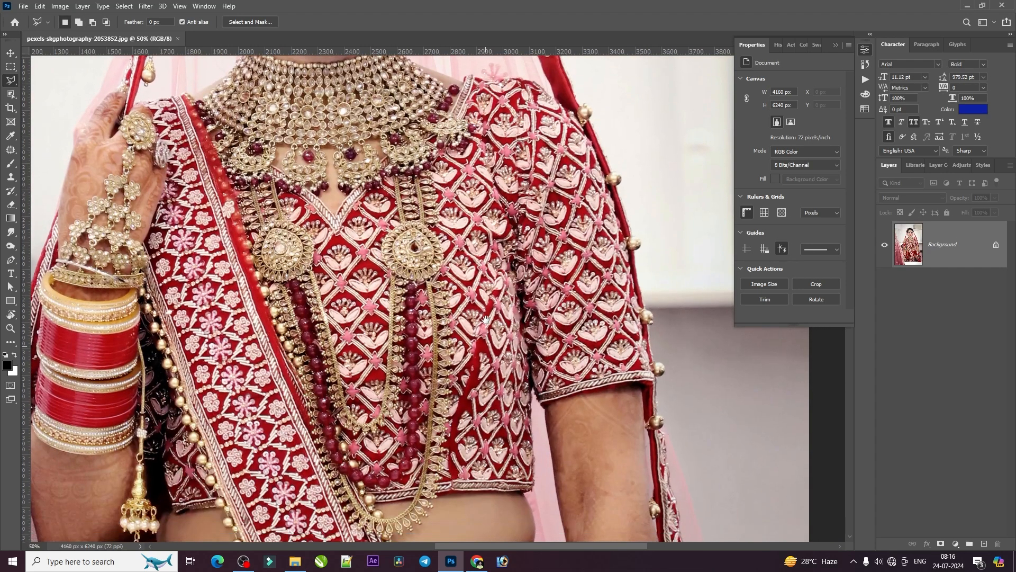
scroll(494, 327, down, 10)
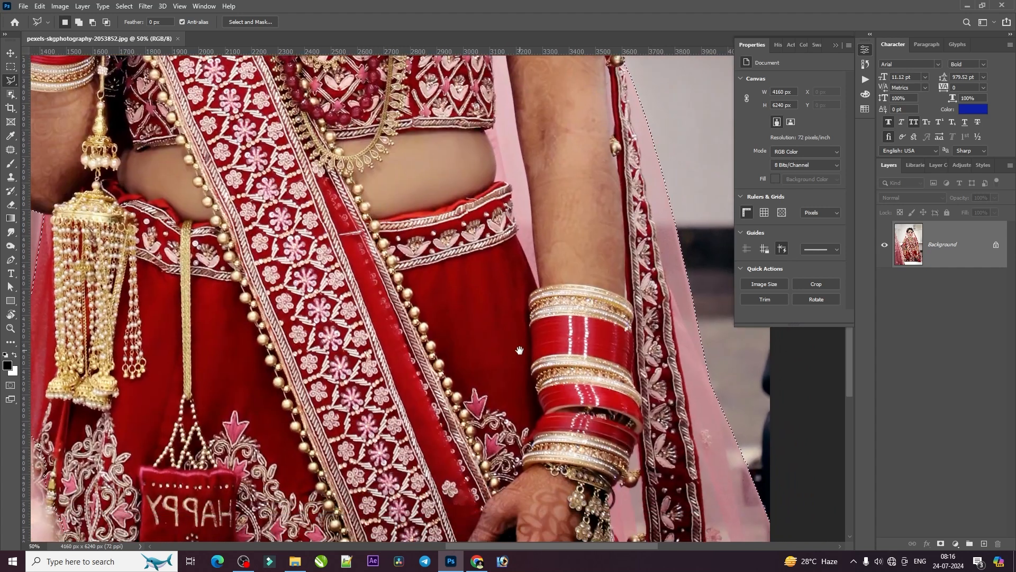
scroll(498, 310, up, 5)
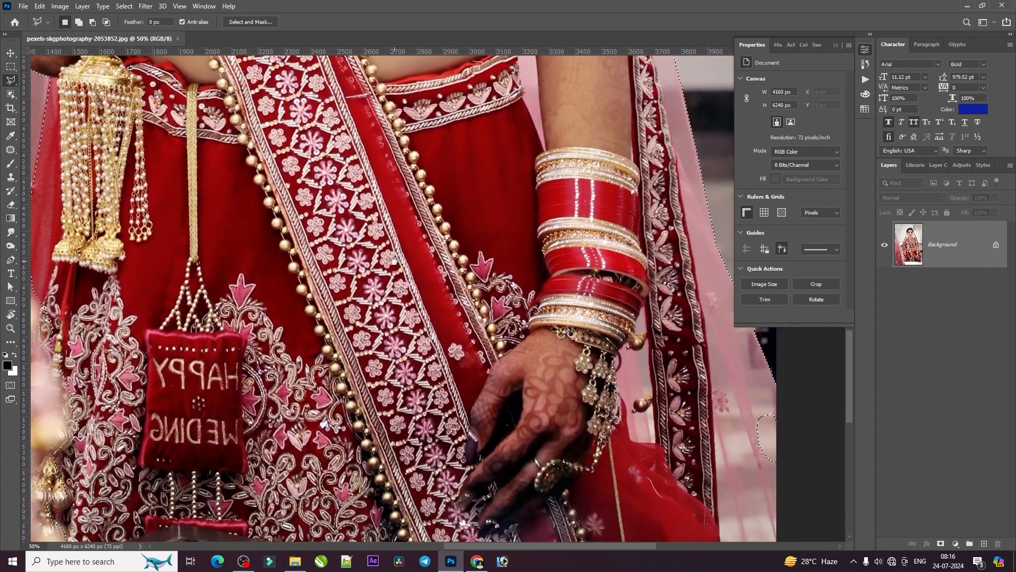
key(shift)
drag(777, 462, 776, 478)
drag(749, 393, 765, 399)
Add the missed strip beside the skirt, from below the golden tassel down to the hem, with a polygonal outline
drag(208, 351, 667, 429)
drag(487, 275, 465, 369)
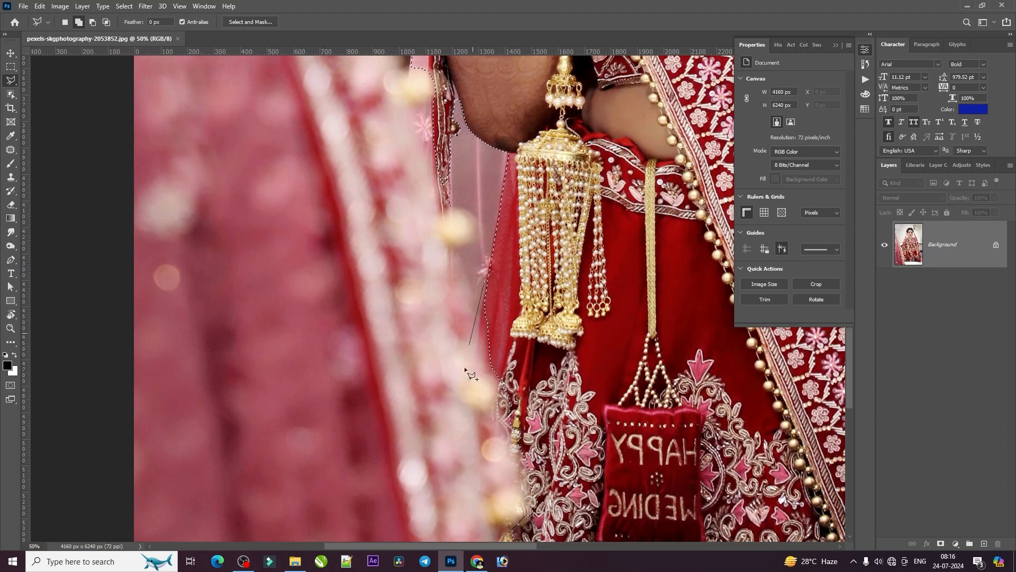
click(461, 437)
drag(460, 439, 484, 291)
click(478, 303)
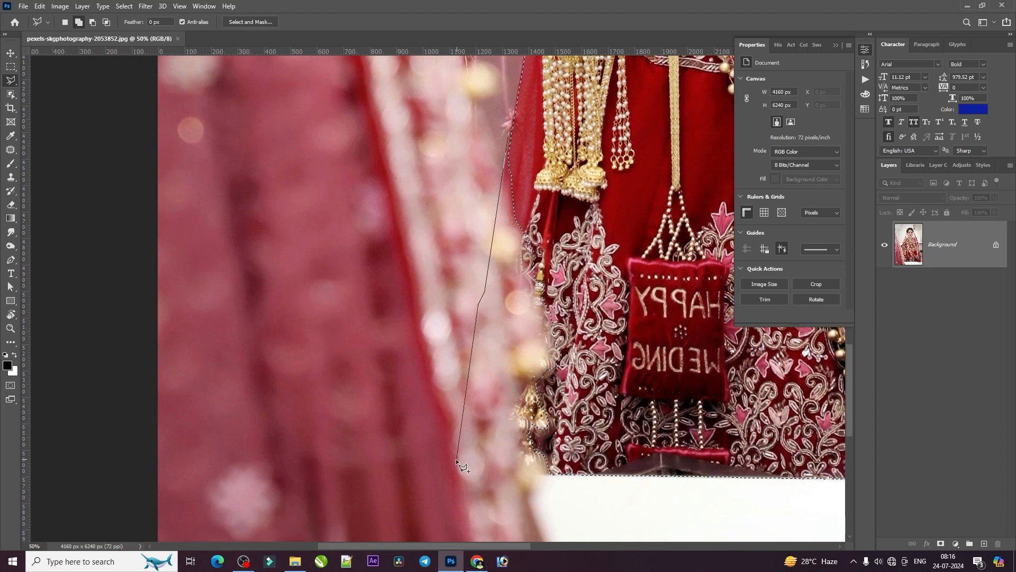
click(565, 144)
double_click(539, 125)
Add the sheer veil gap between the raised arm's elbow, the golden tassel and the blurred foreground veil to the selection
mouse_move(494, 205)
mouse_down()
mouse_move(402, 339)
mouse_move(392, 387)
mouse_move(382, 180)
mouse_move(413, 109)
mouse_up()
shift+click(300, 228)
click(326, 462)
click(301, 537)
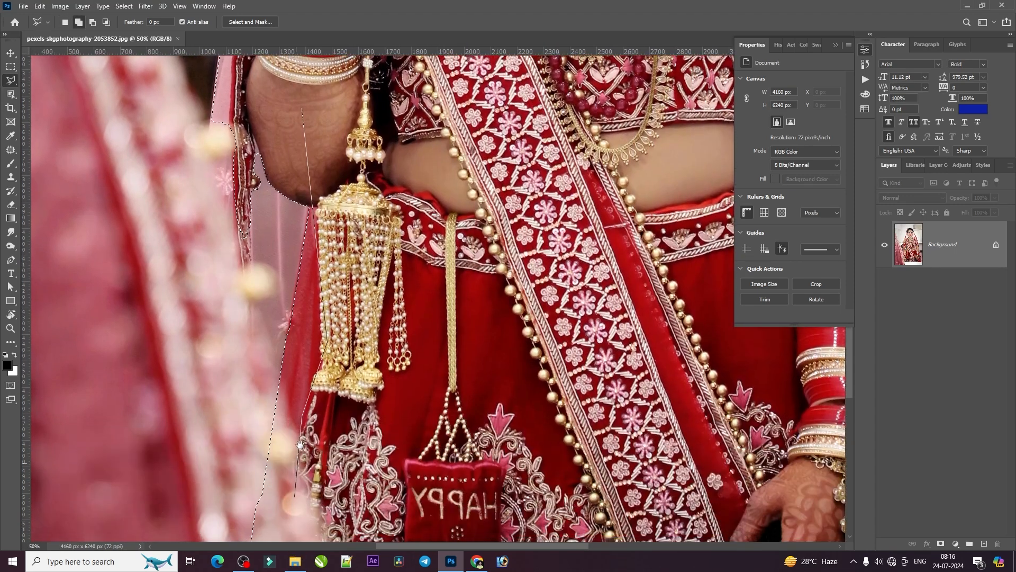
click(252, 531)
click(228, 315)
click(218, 112)
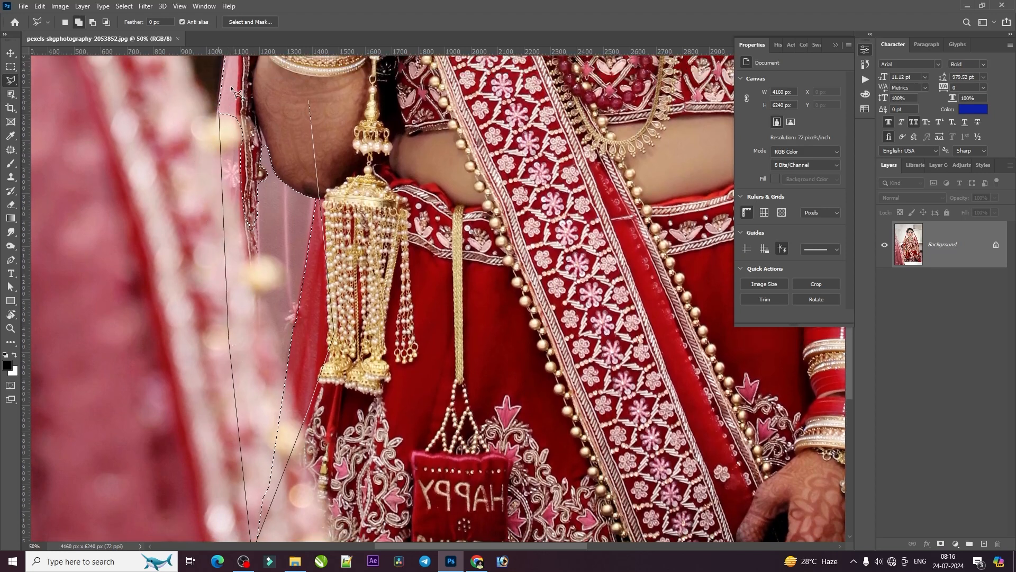
click(344, 66)
double_click(343, 206)
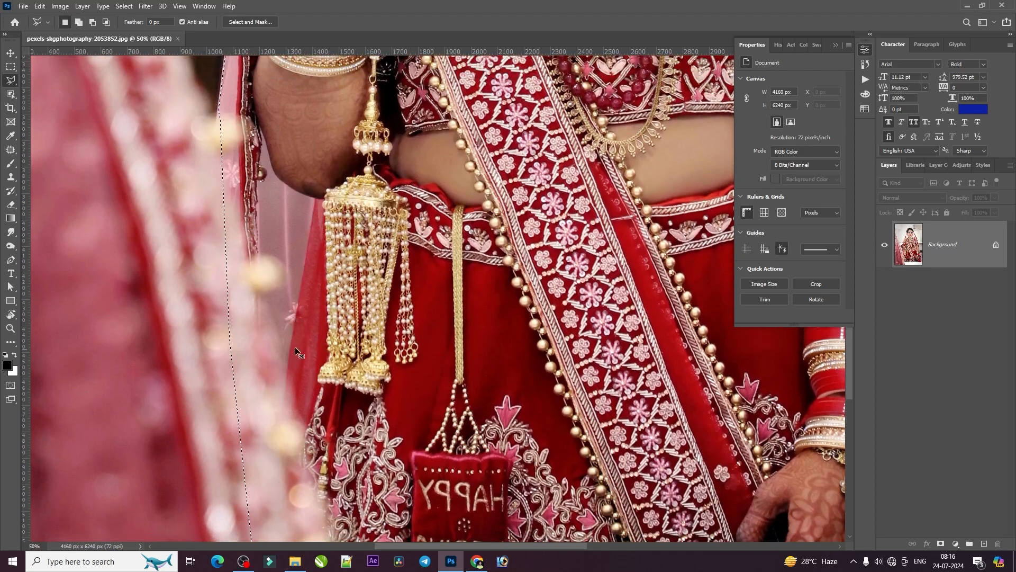
Extend the selection with straight segments along its edge beside the blurred foreground veil, down to the skirt's hem corner
key(ctrl+minus)
key(ctrl+minus)
key(ctrl+minus)
key(shift)
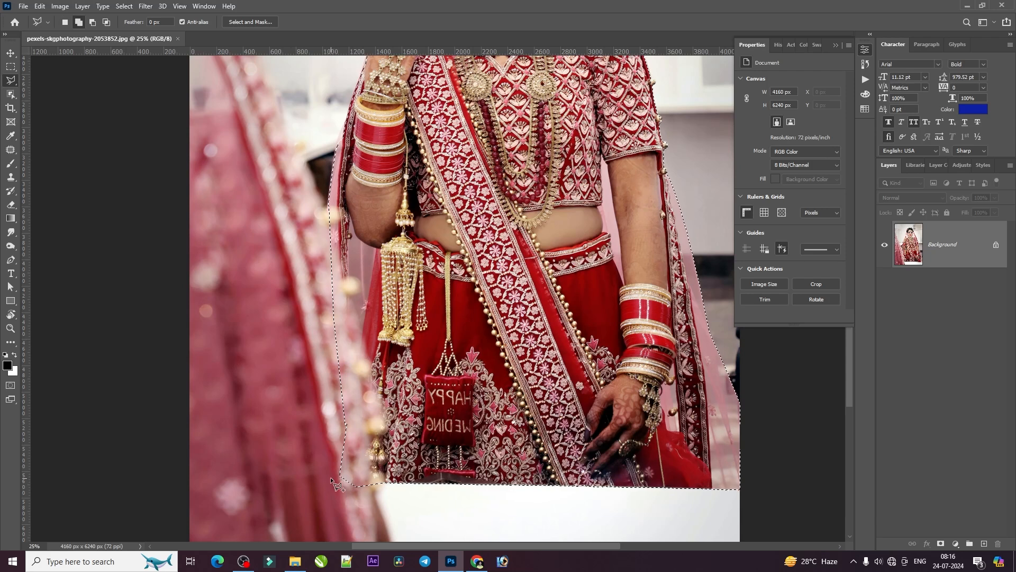
key(ctrl+d)
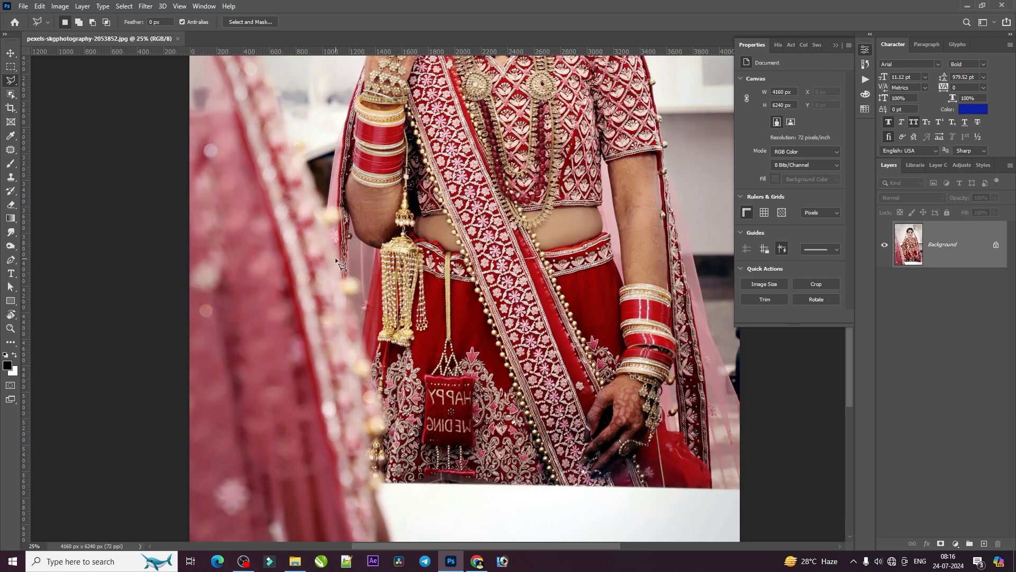
key(ctrl+shift+d)
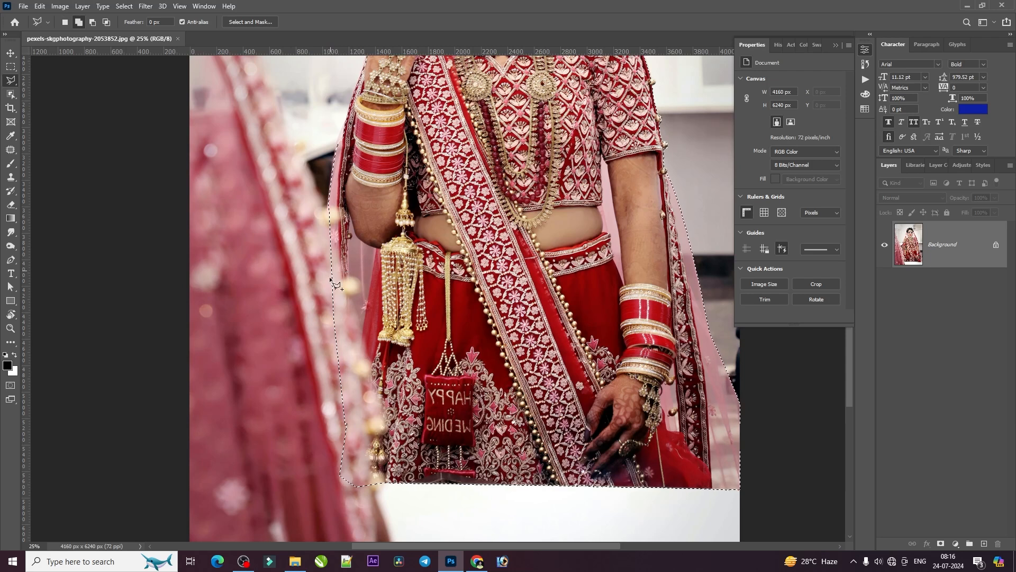
click(332, 269)
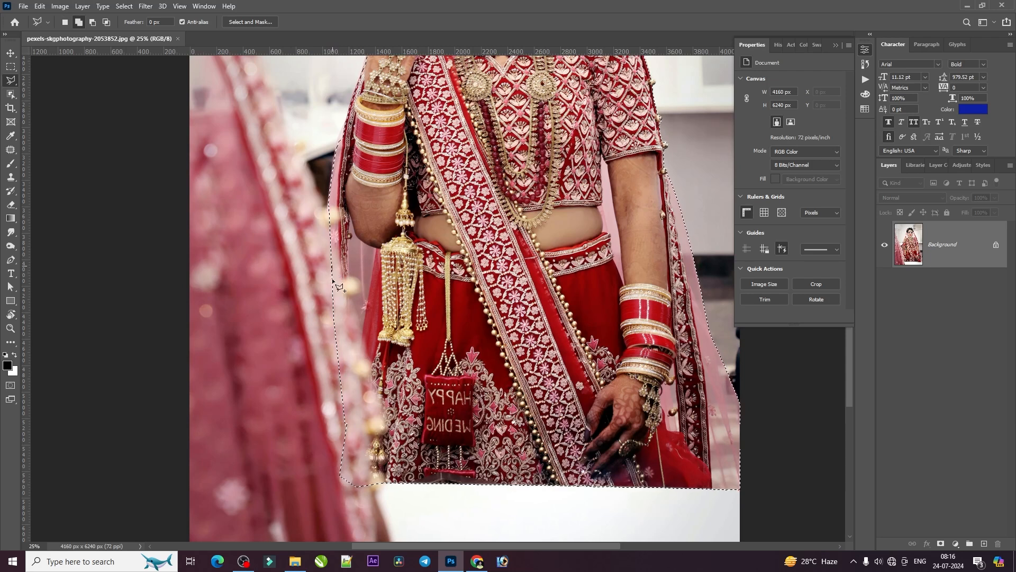
double_click(350, 480)
key(ctrl+minus)
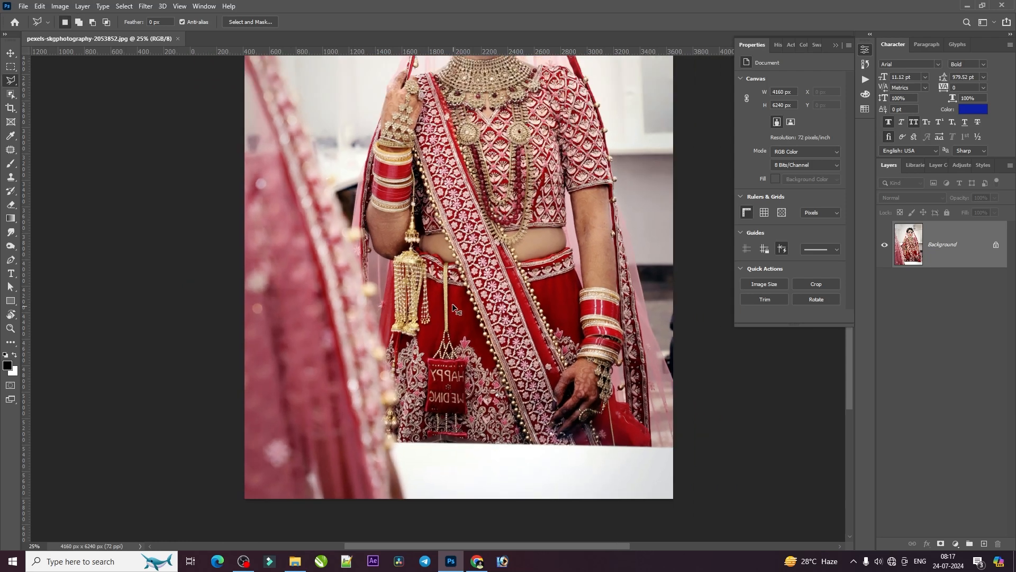
drag(491, 273, 488, 304)
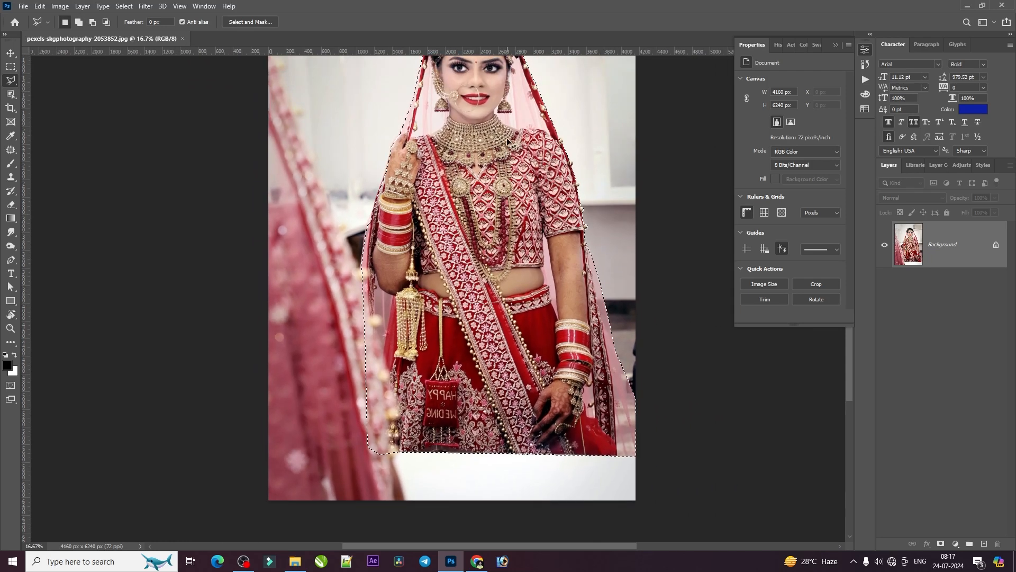
key(ctrl+plus)
drag(500, 90, 480, 326)
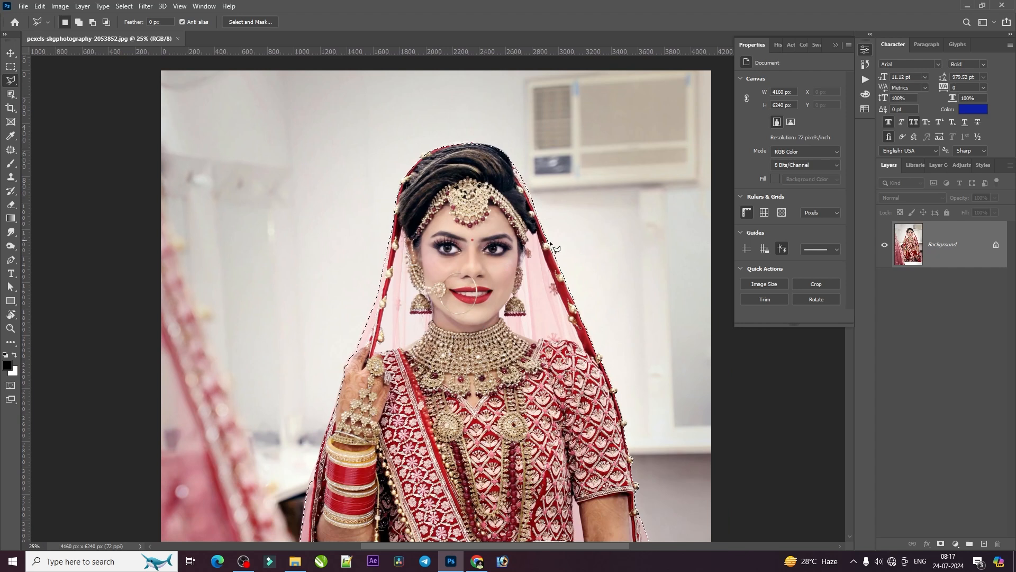
key(ctrl+d)
key(ctrl+z)
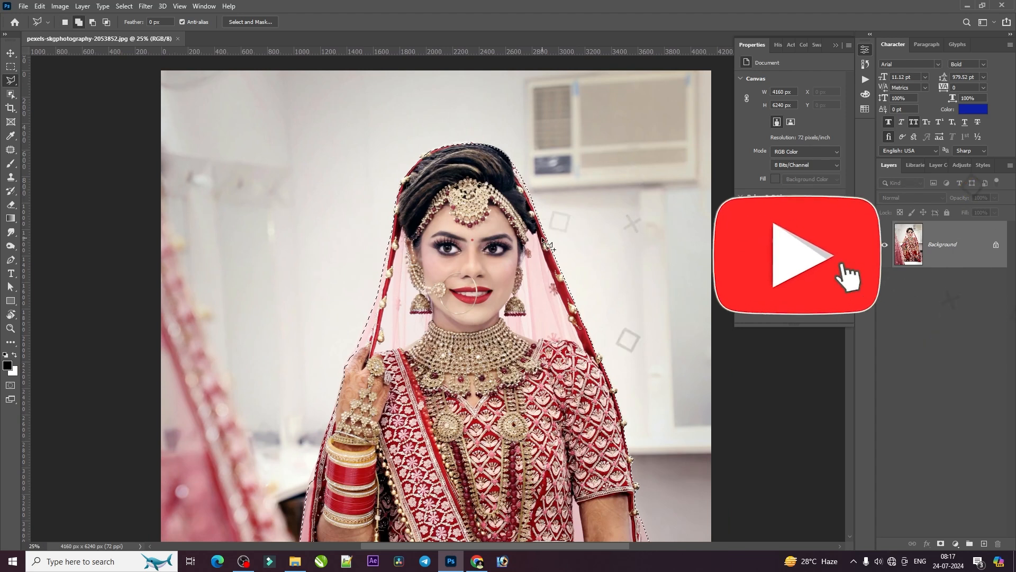
click(598, 260)
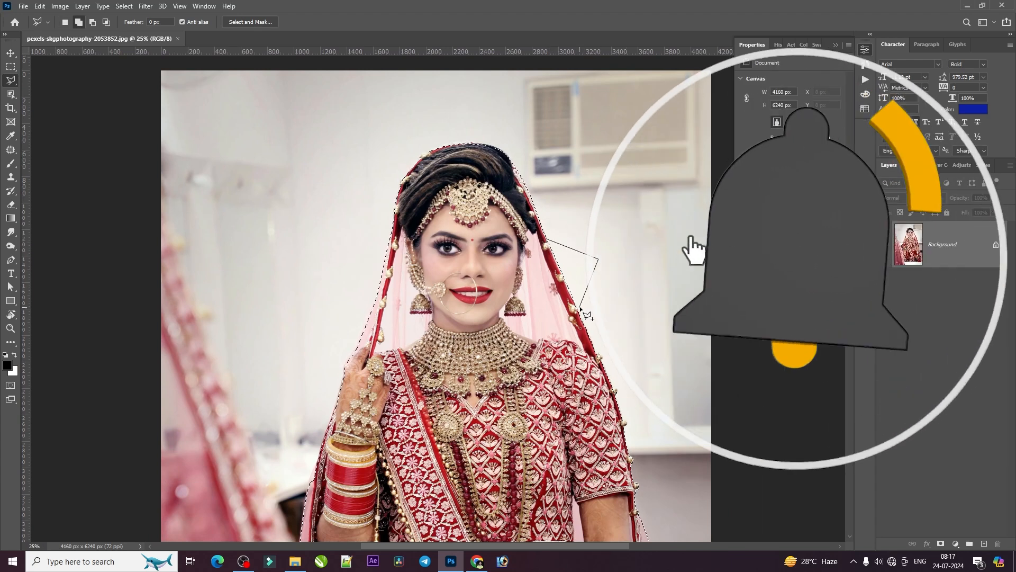
key(BackSpace)
key(BackSpace)
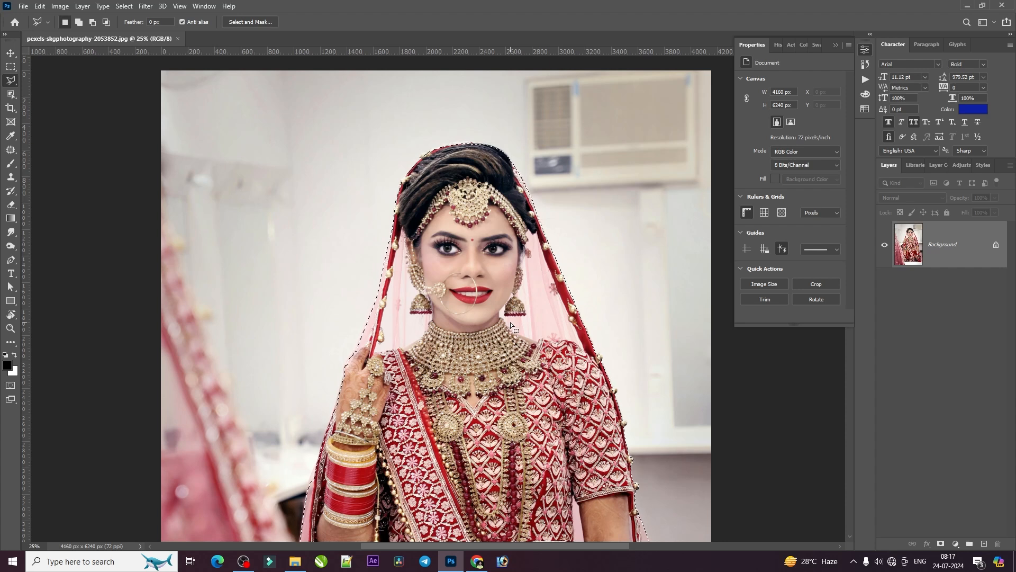
Add a layer mask from the bride selection to hide the background, and feather the mask by 8.1 px
key(ctrl+minus)
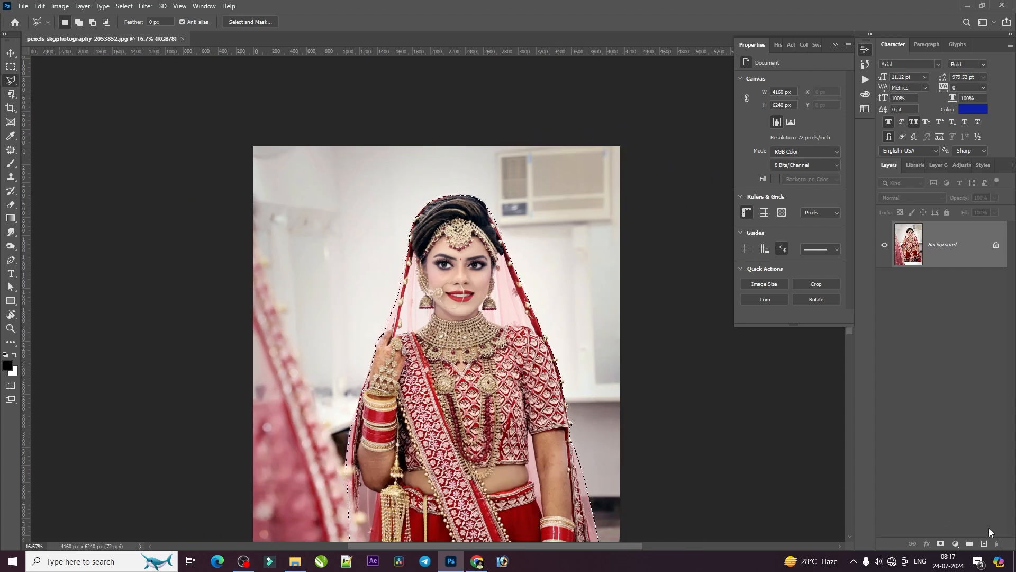
click(940, 545)
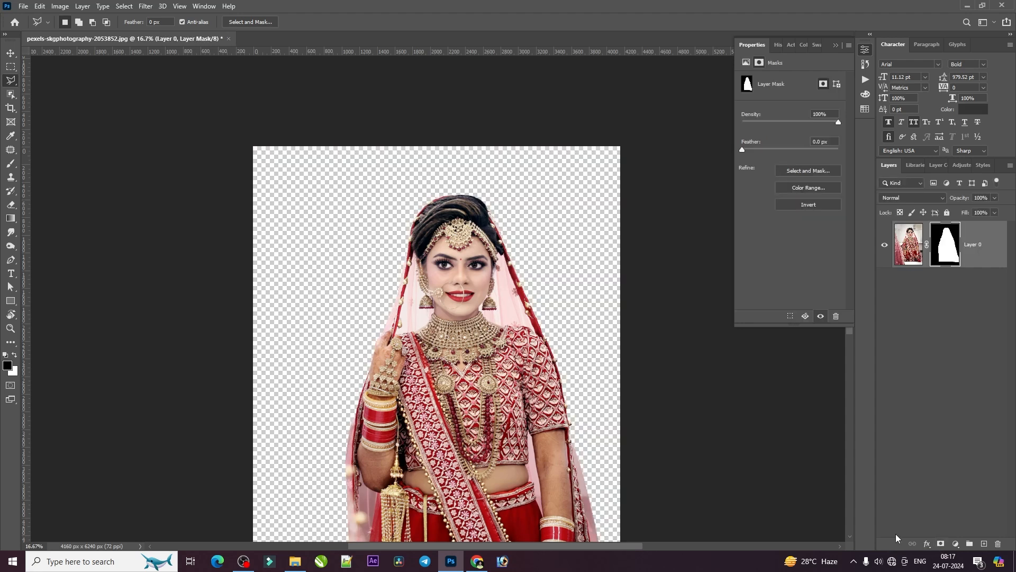
key(ctrl+plus)
key(ctrl+plus)
drag(565, 126, 550, 260)
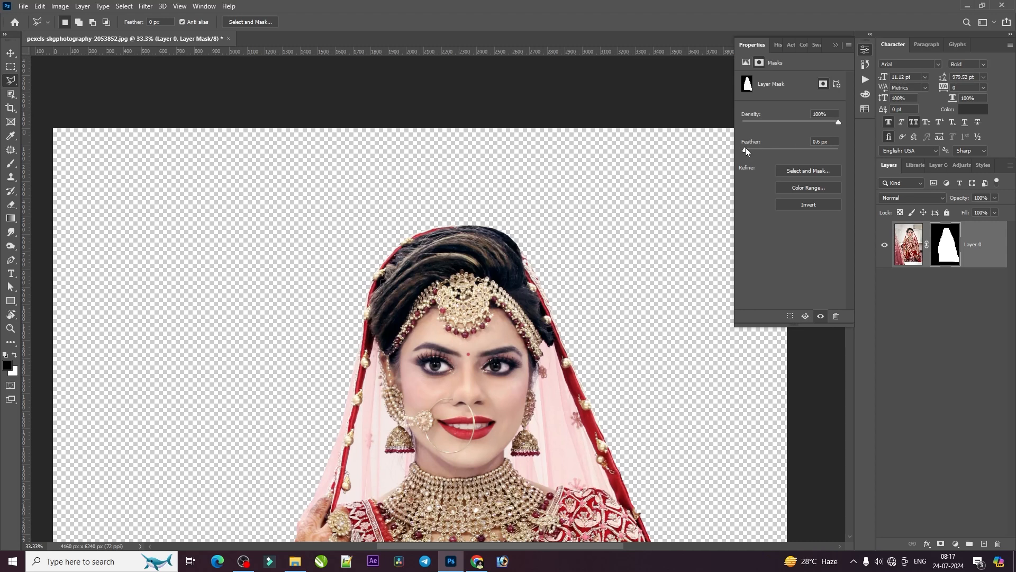
drag(776, 151, 762, 152)
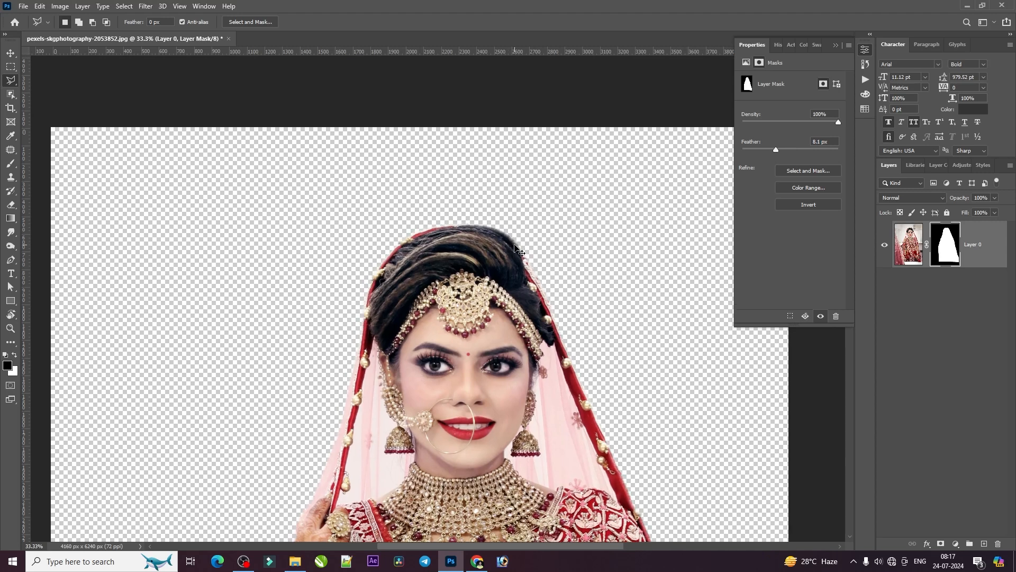
Reduce the layer mask's feather to 1.6 px, judging the edge along the top of the hair
key(ctrl+plus)
key(ctrl+plus)
key(ctrl+plus)
drag(560, 125, 415, 502)
drag(657, 365, 490, 445)
drag(776, 149, 671, 193)
drag(758, 150, 751, 150)
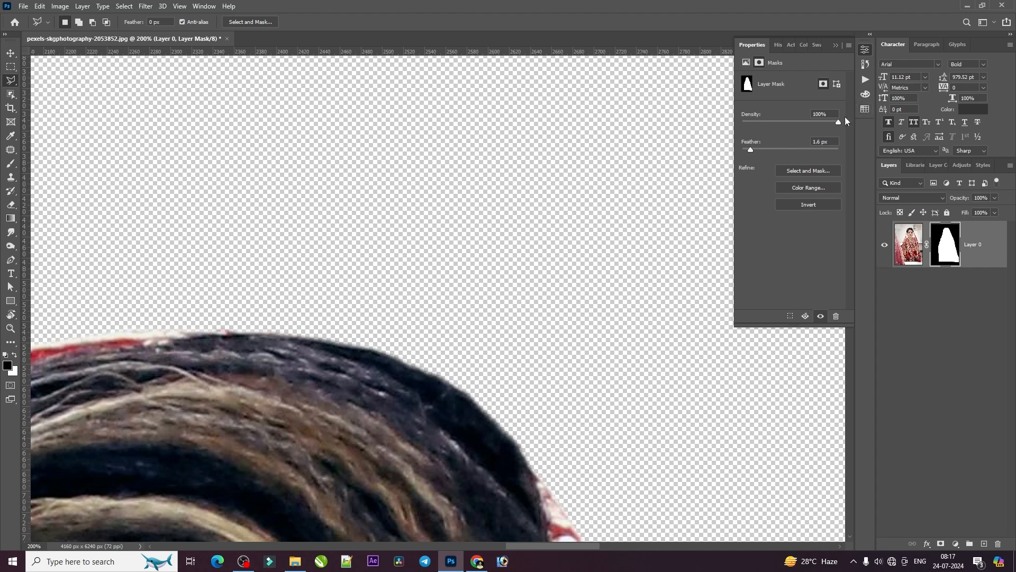
drag(800, 129, 927, 115)
Examine the cutout's edge around the hair and along the veil border down to the shoulder
key(ctrl+minus)
key(ctrl+minus)
key(ctrl+minus)
mouse_move(536, 318)
mouse_down()
mouse_move(561, 182)
mouse_move(492, 405)
mouse_move(577, 530)
mouse_up()
drag(445, 175, 458, 521)
drag(448, 80, 459, 312)
scroll(465, 318, up, 2)
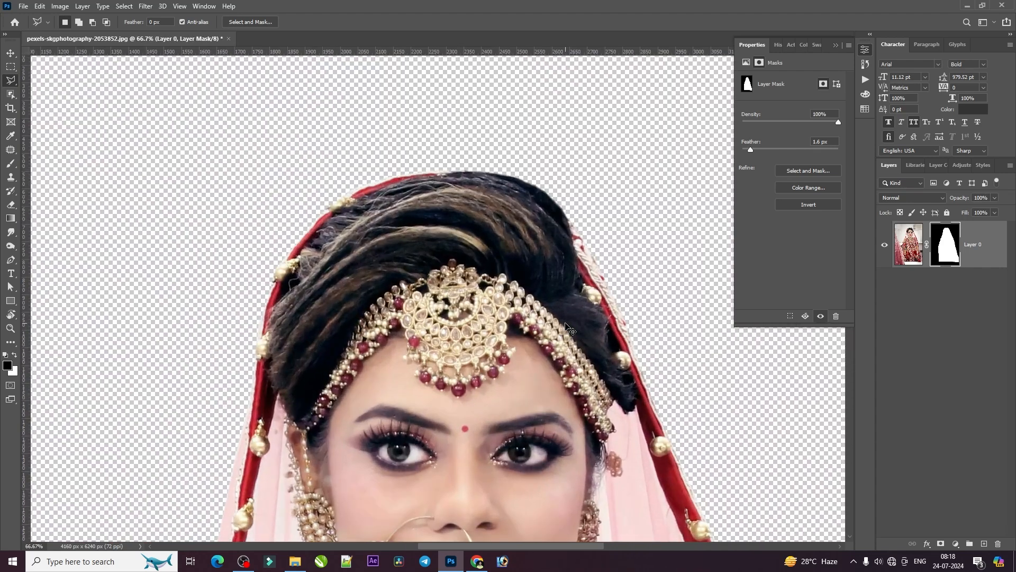
drag(620, 424, 452, 212)
drag(577, 454, 476, 275)
drag(536, 416, 421, 212)
drag(567, 431, 523, 365)
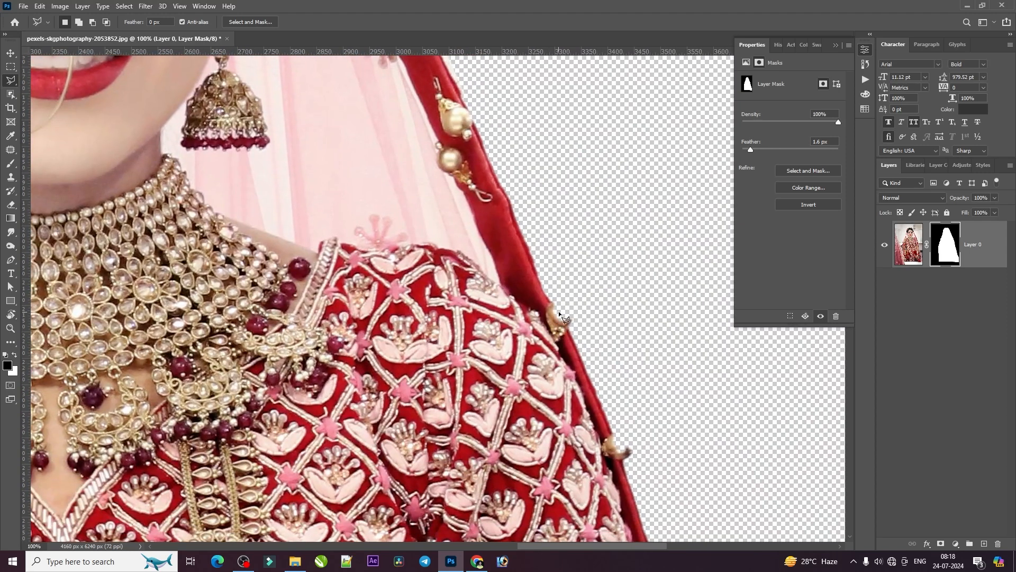
Restore the clipped golden beads on the veil border beside the shoulder by painting white on the layer mask with a soft brush
scroll(565, 317, up, 3)
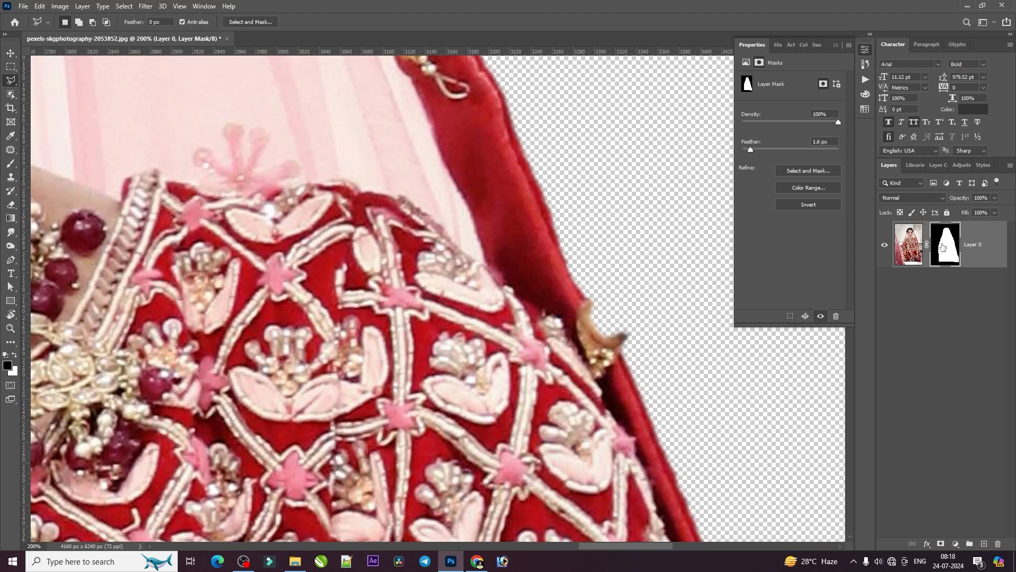
click(10, 163)
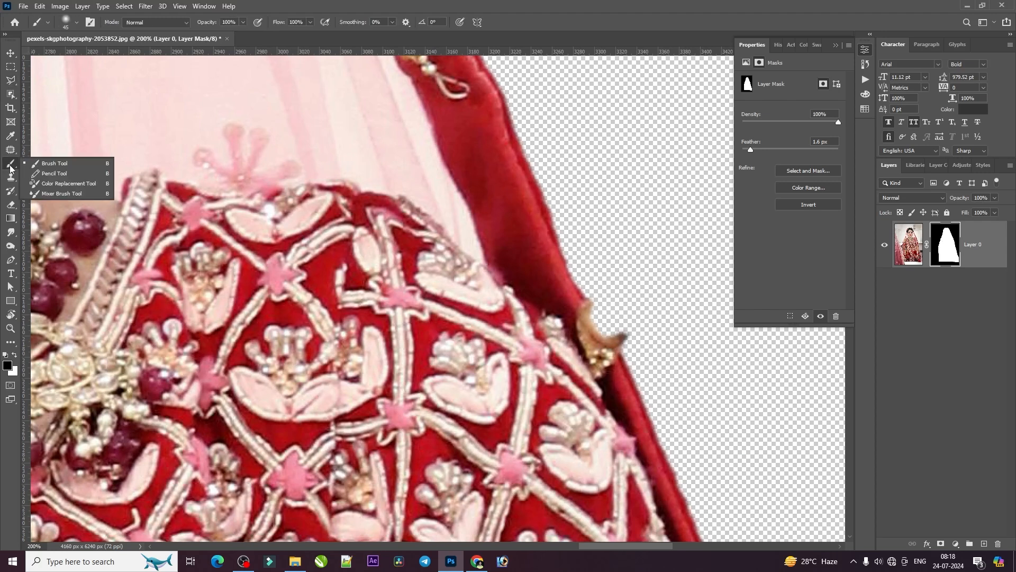
click(54, 165)
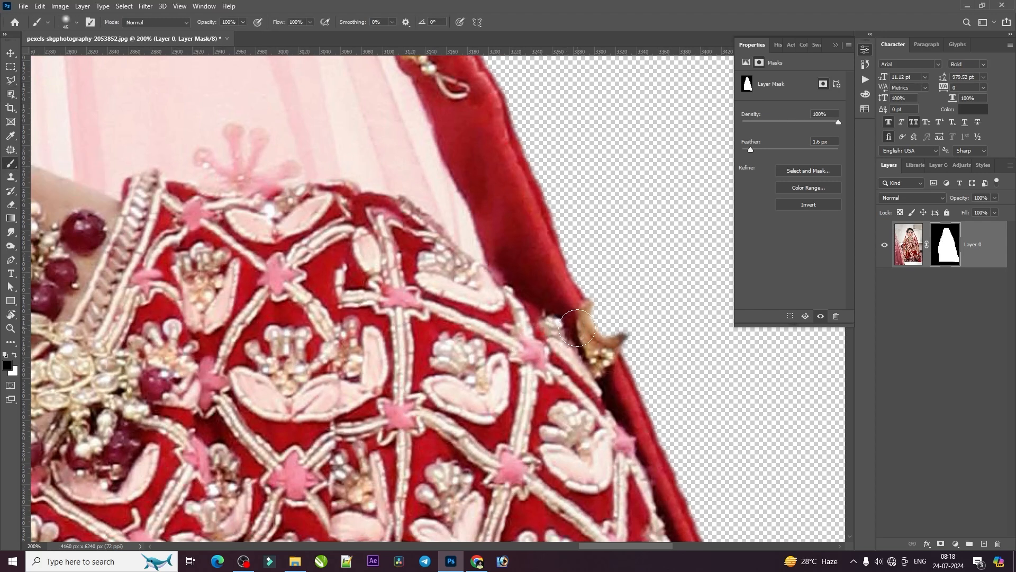
drag(594, 322, 605, 328)
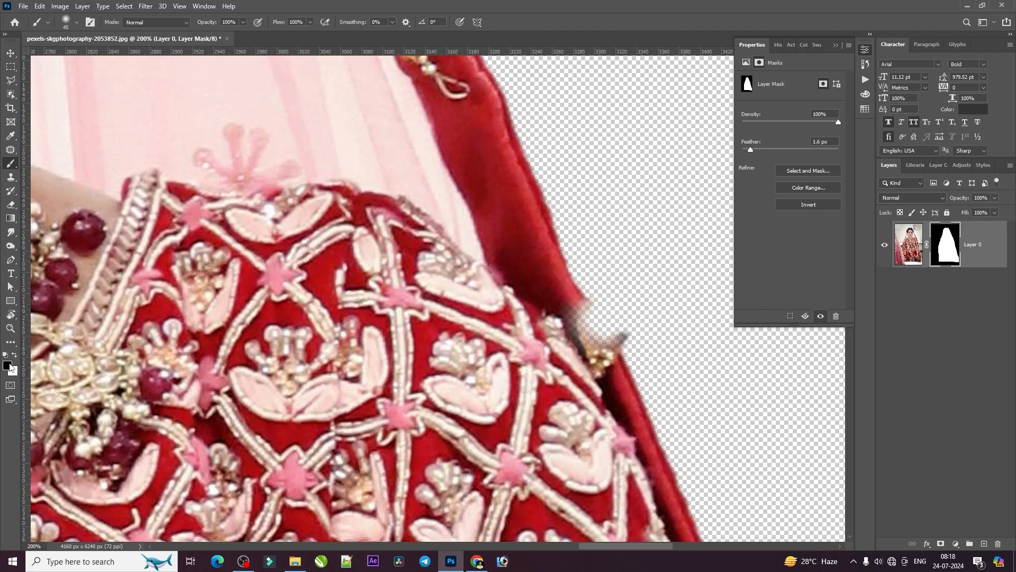
click(15, 358)
mouse_move(566, 336)
mouse_down()
mouse_move(579, 311)
mouse_move(595, 328)
mouse_move(583, 310)
mouse_move(616, 342)
mouse_move(608, 317)
mouse_move(591, 310)
mouse_move(606, 339)
mouse_move(583, 340)
mouse_move(602, 327)
mouse_move(598, 310)
mouse_move(586, 313)
mouse_move(593, 332)
mouse_up()
key(bracketleft)
key(bracketleft)
key(bracketleft)
Inspect the mask edge along the beaded veil border beside the sleeve and around the raised hand
key(ctrl+minus)
key(ctrl+minus)
key(ctrl+minus)
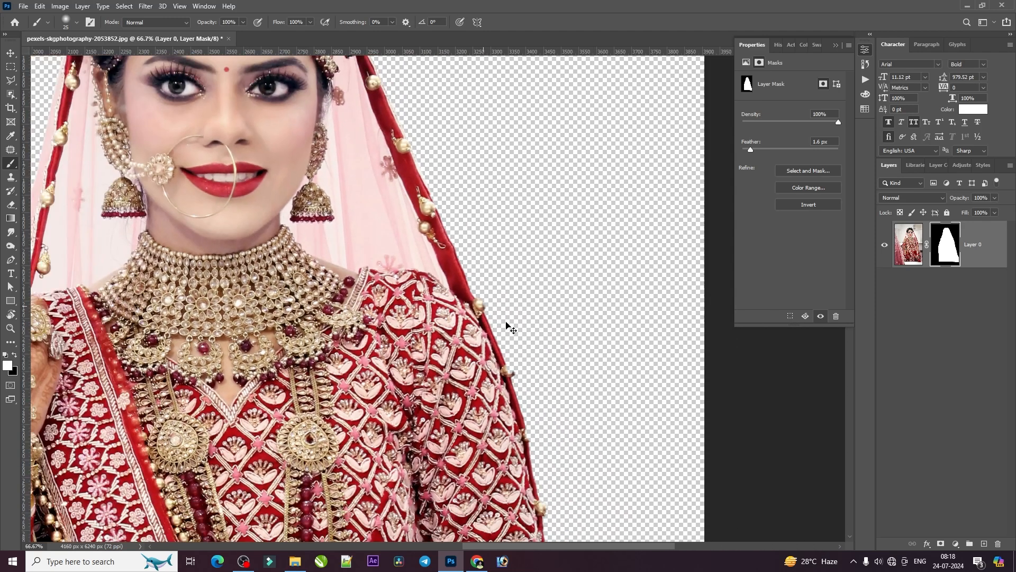
drag(268, 334, 459, 139)
drag(506, 516, 366, 401)
drag(576, 104, 596, 296)
key(ctrl+plus)
key(ctrl+plus)
drag(602, 236, 469, 278)
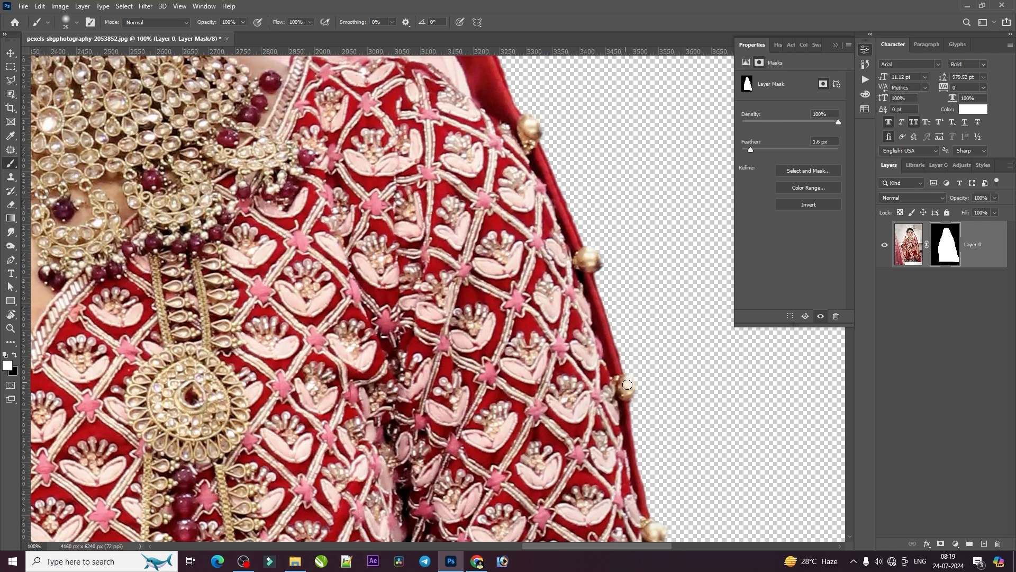
drag(604, 413, 556, 256)
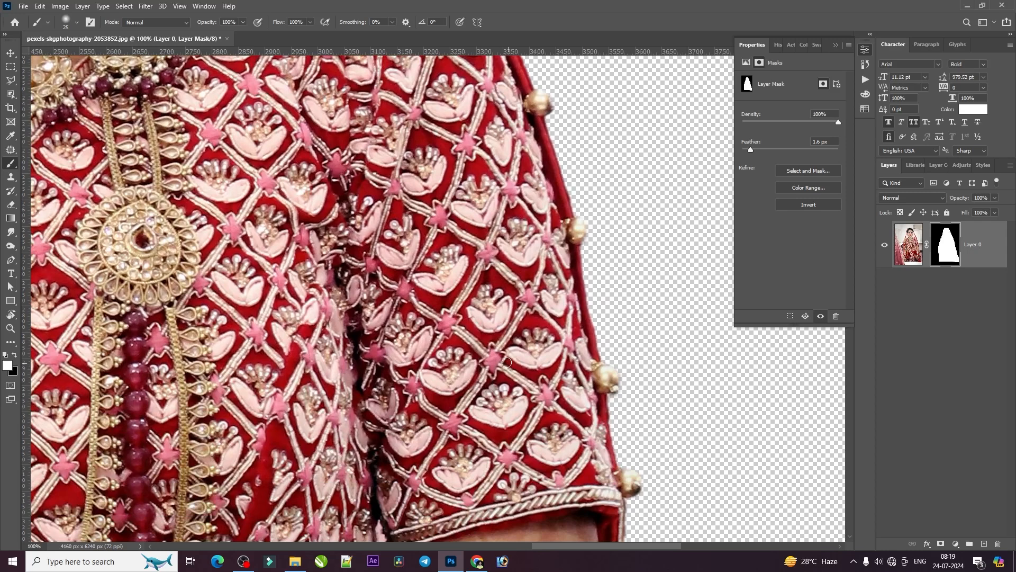
drag(507, 362, 741, 379)
drag(254, 317, 486, 384)
drag(435, 227, 463, 362)
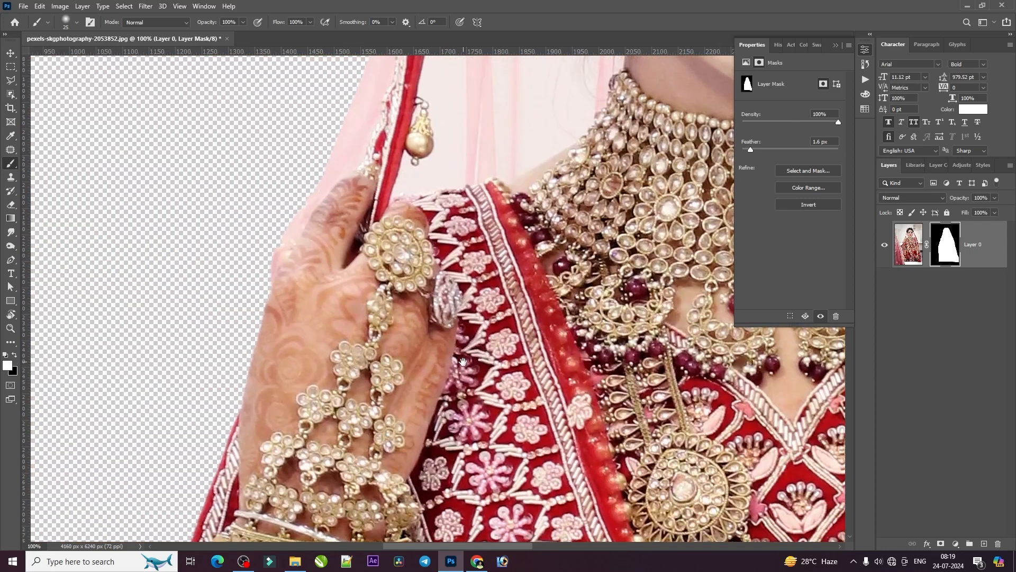
Review the whole cutout figure against the transparent background, from the head to the skirt's hem
scroll(386, 249, down, 5)
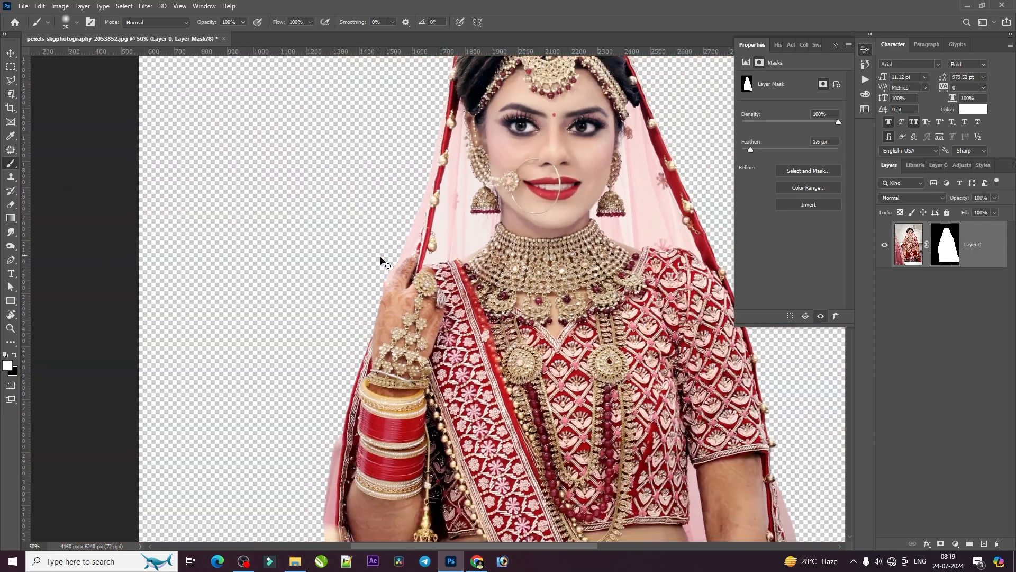
scroll(416, 214, down, 5)
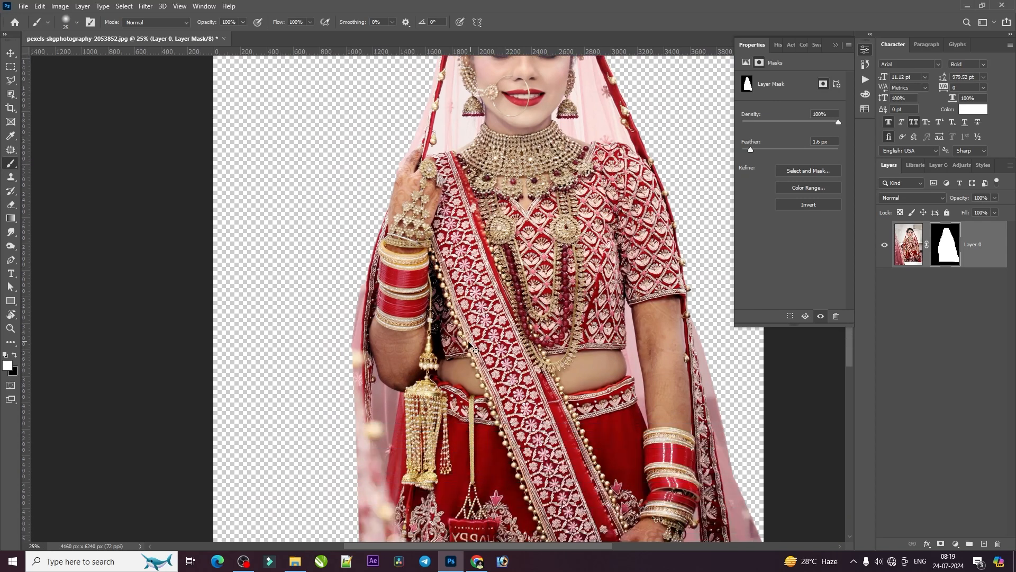
key(ctrl+minus)
scroll(380, 389, up, 2)
key(ctrl+plus)
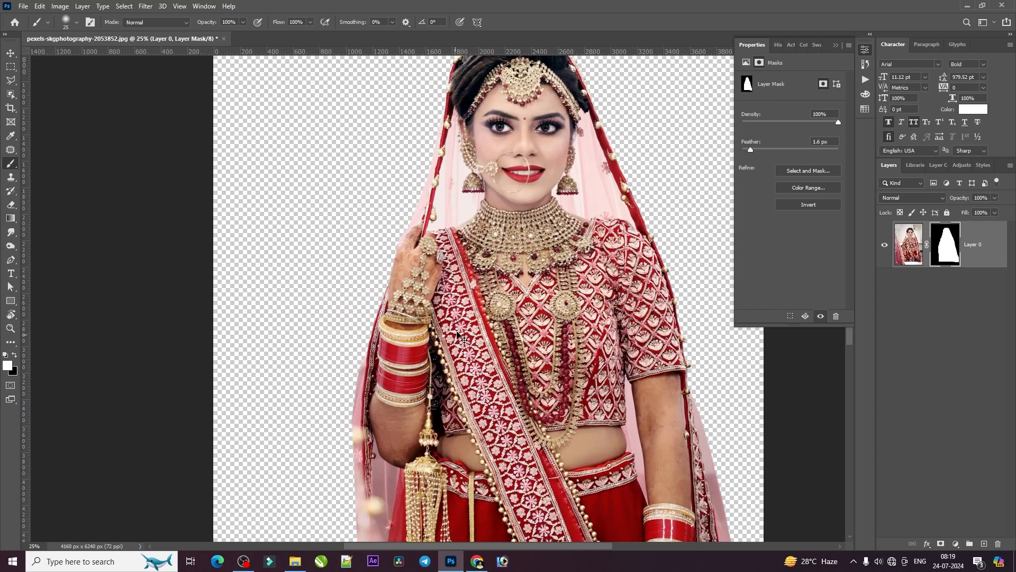
key(ctrl+plus)
drag(471, 178, 397, 312)
key(ctrl+minus)
key(ctrl+minus)
key(ctrl+minus)
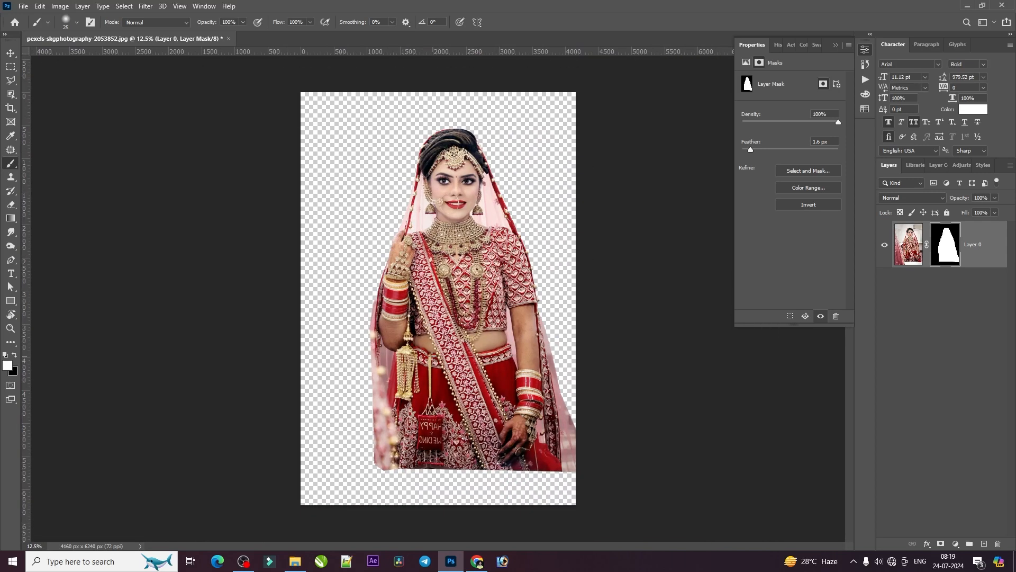
Draw a rectangle about 4392 × 6512 px covering the whole canvas and fill it with dark red #5f0101
drag(10, 301, 64, 303)
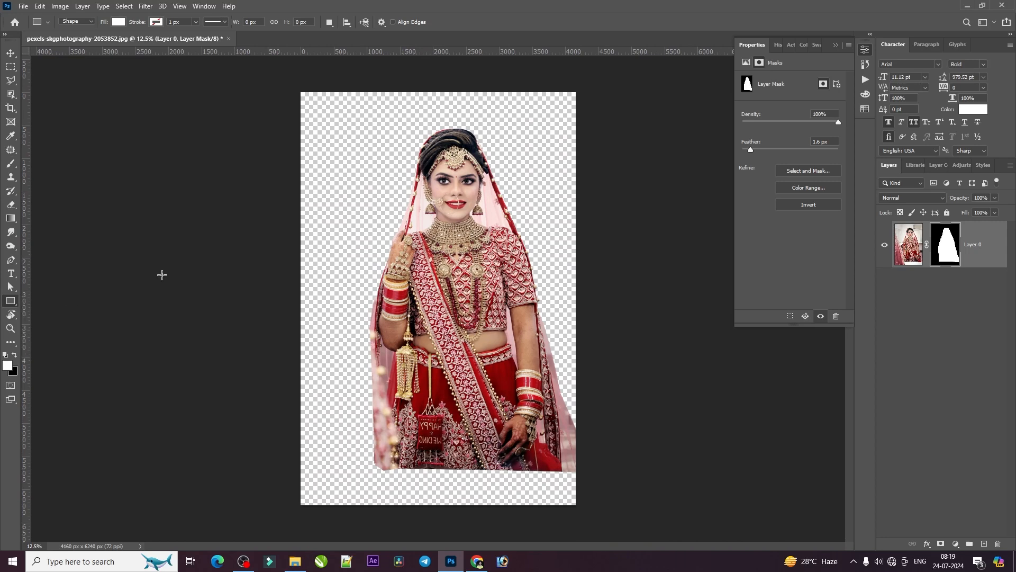
drag(299, 88, 587, 517)
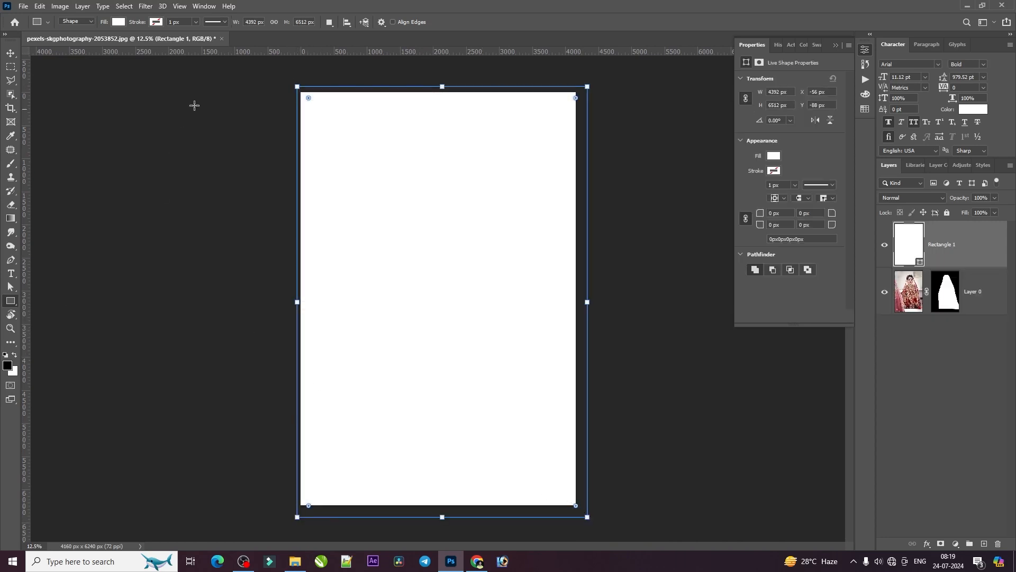
double_click(905, 247)
click(869, 246)
double_click(907, 247)
drag(761, 286, 779, 231)
click(779, 343)
click(766, 335)
drag(770, 329, 771, 337)
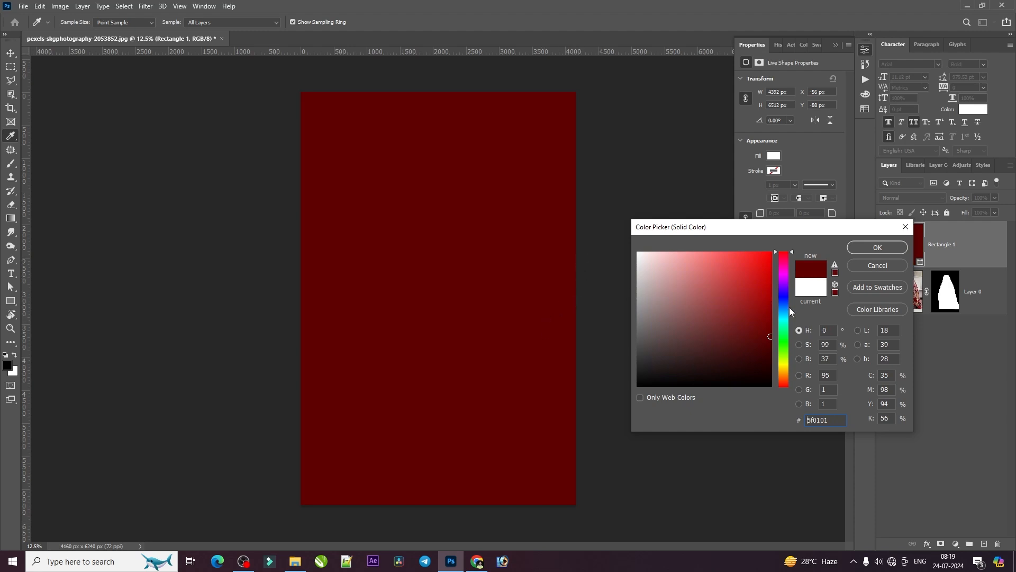
click(875, 248)
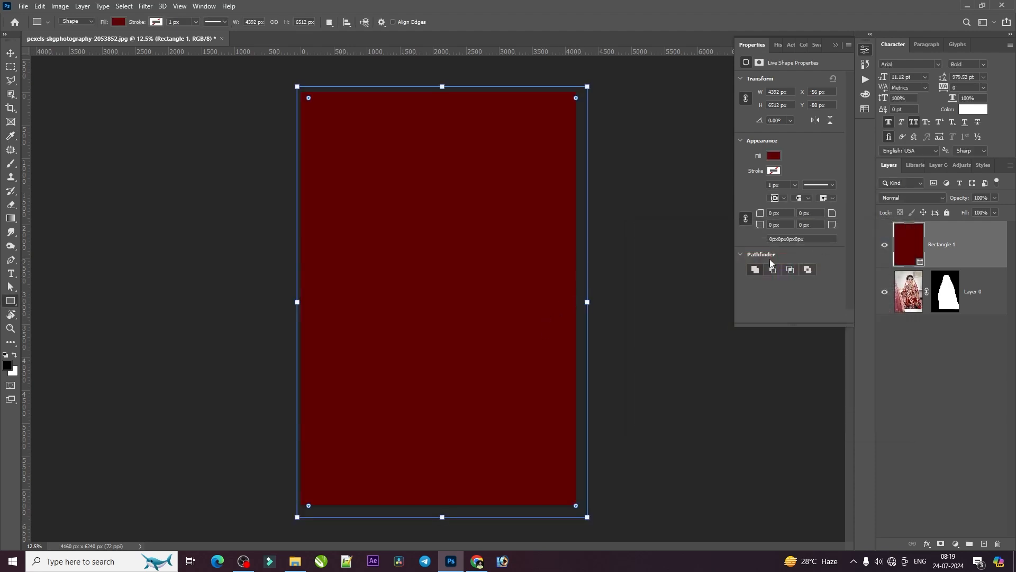
Send the dark red rectangle layer beneath the masked bride layer as her background
key(ctrl+shift+bracketleft)
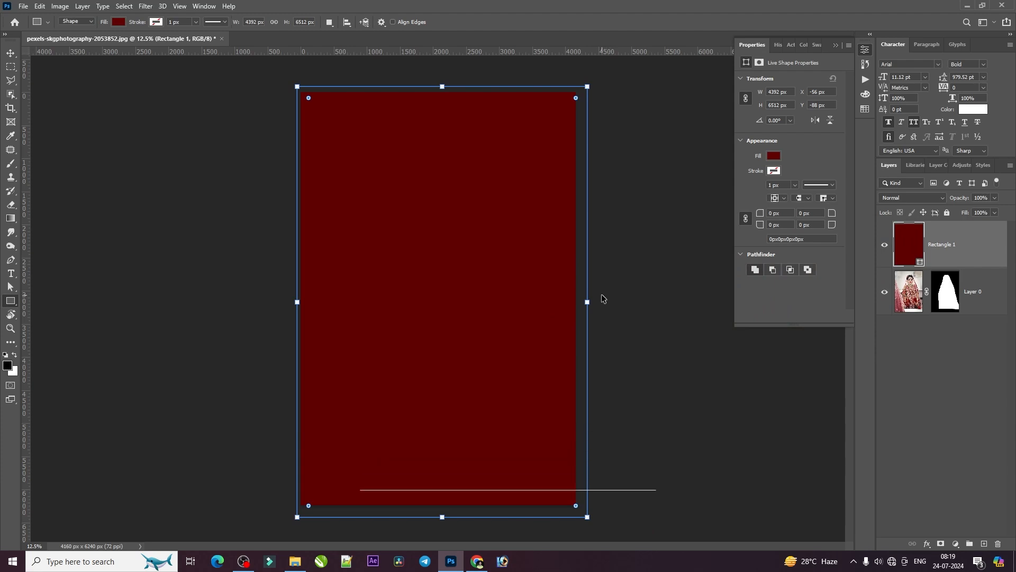
scroll(603, 303, up, 3)
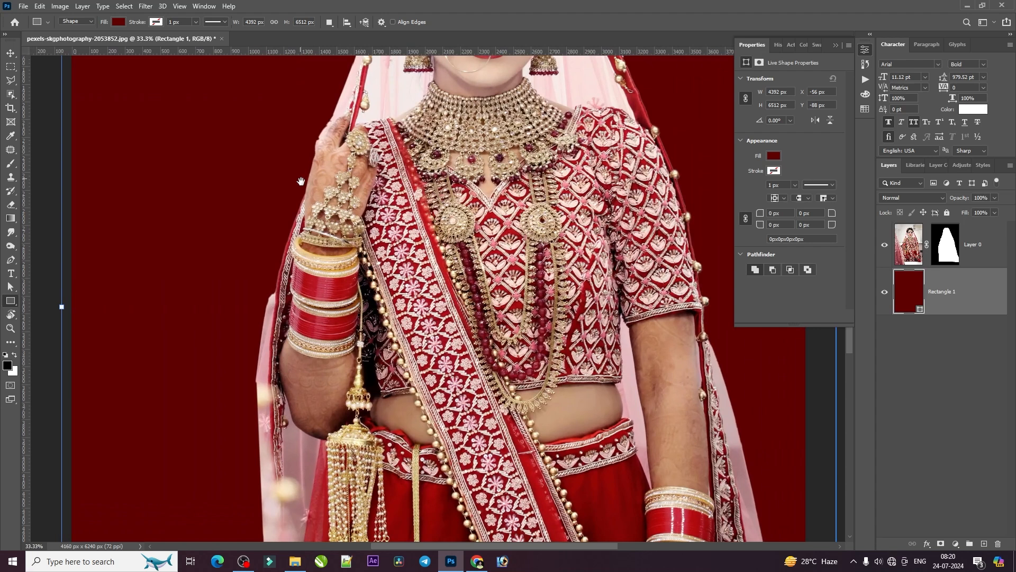
drag(301, 182, 439, 264)
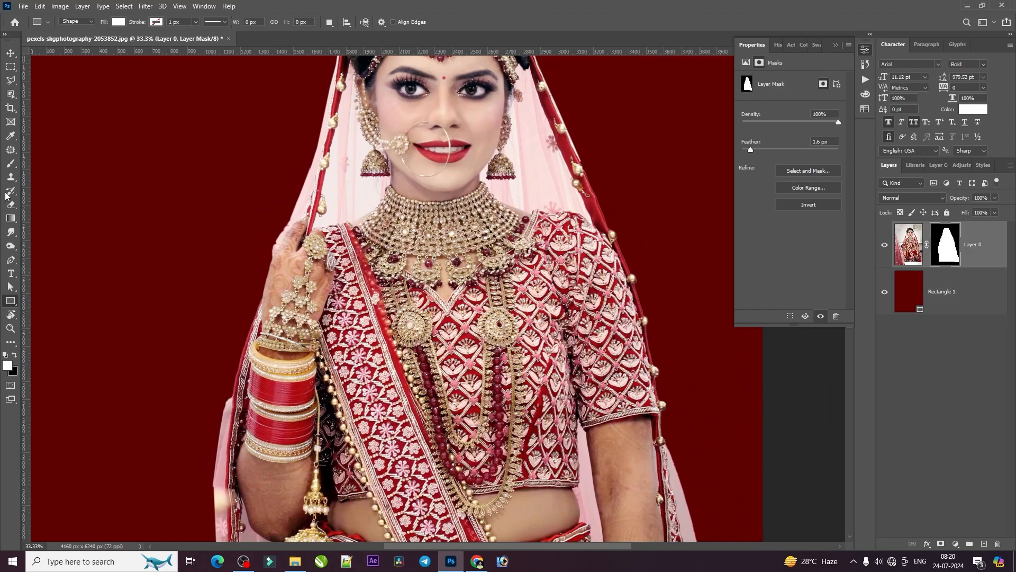
Try to paint out the veil's protruding pale corner beside the bangles on the layer mask with a soft 40 px black brush
click(10, 163)
key(ctrl+plus)
drag(191, 413, 383, 274)
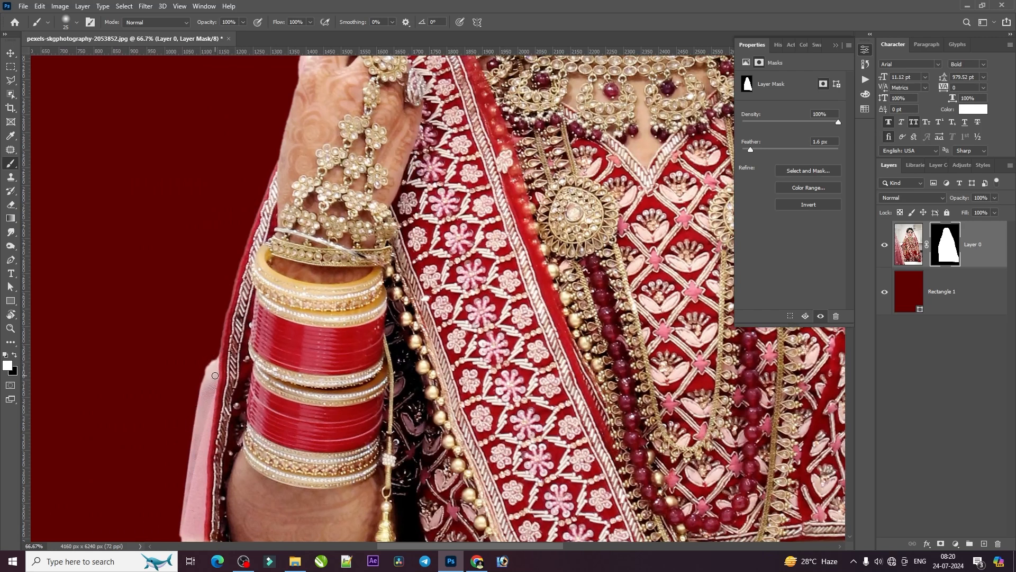
key(x)
key(bracketright)
key(bracketright)
key(bracketleft)
mouse_move(212, 353)
mouse_down()
mouse_move(198, 402)
mouse_move(215, 346)
mouse_move(189, 427)
mouse_move(190, 416)
mouse_move(198, 389)
mouse_move(185, 474)
mouse_move(195, 407)
mouse_up()
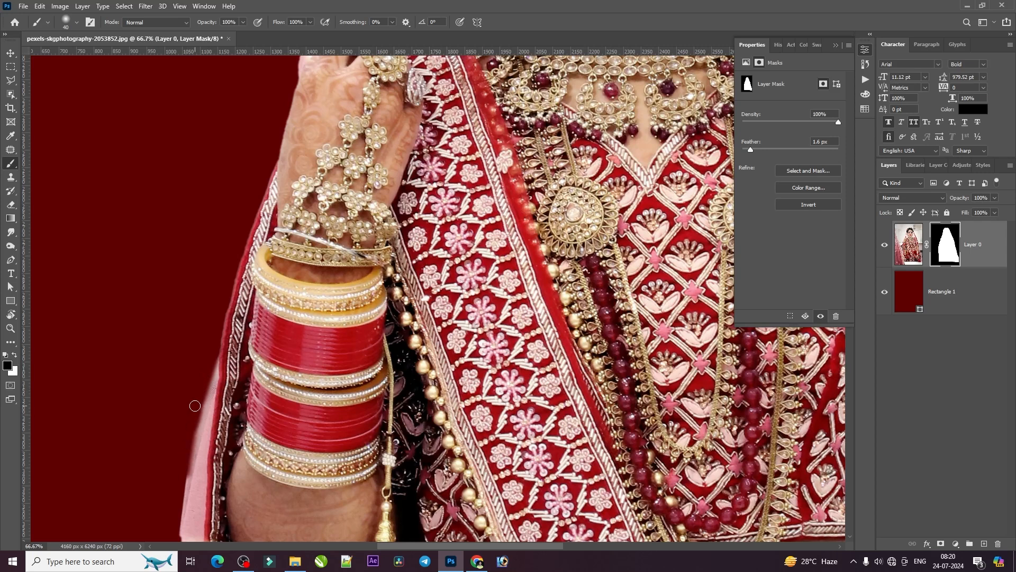
Trim the veil's protruding pale corner beside the bangles by painting black on the layer mask with a 40 px Hard Round brush
scroll(198, 403, down, 1)
key(ctrl+2)
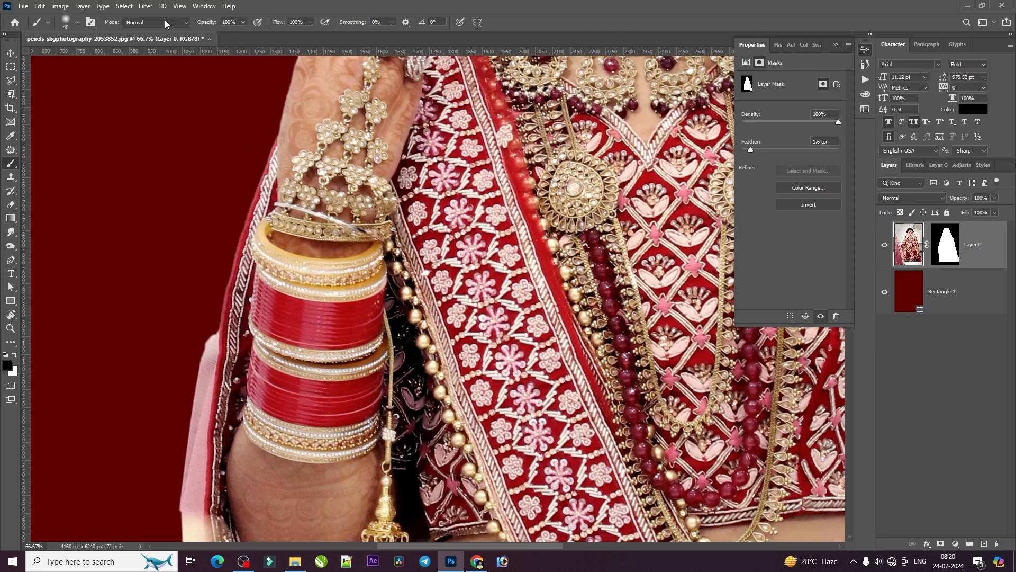
click(74, 24)
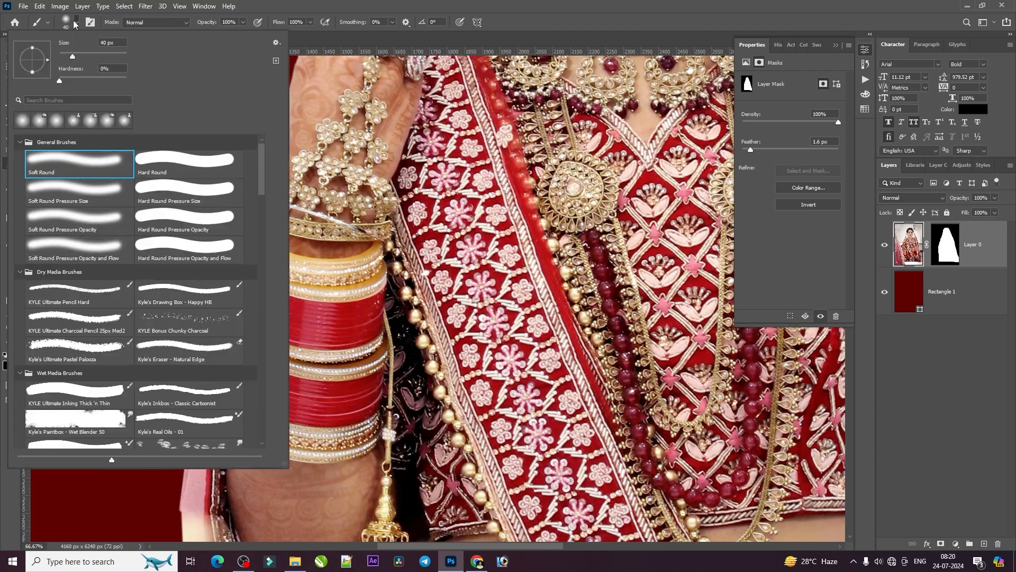
scroll(87, 98, down, 2)
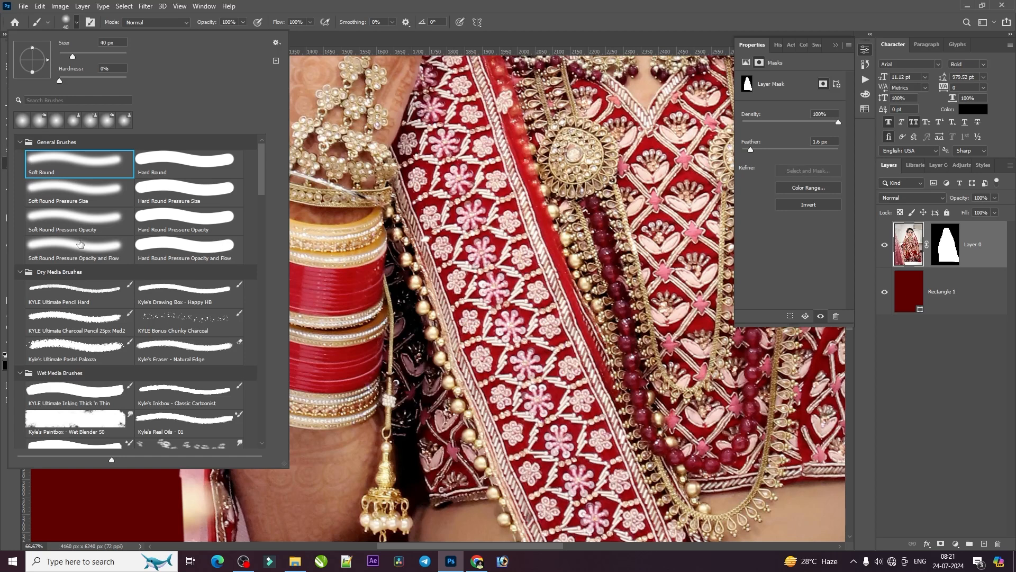
scroll(80, 243, down, 7)
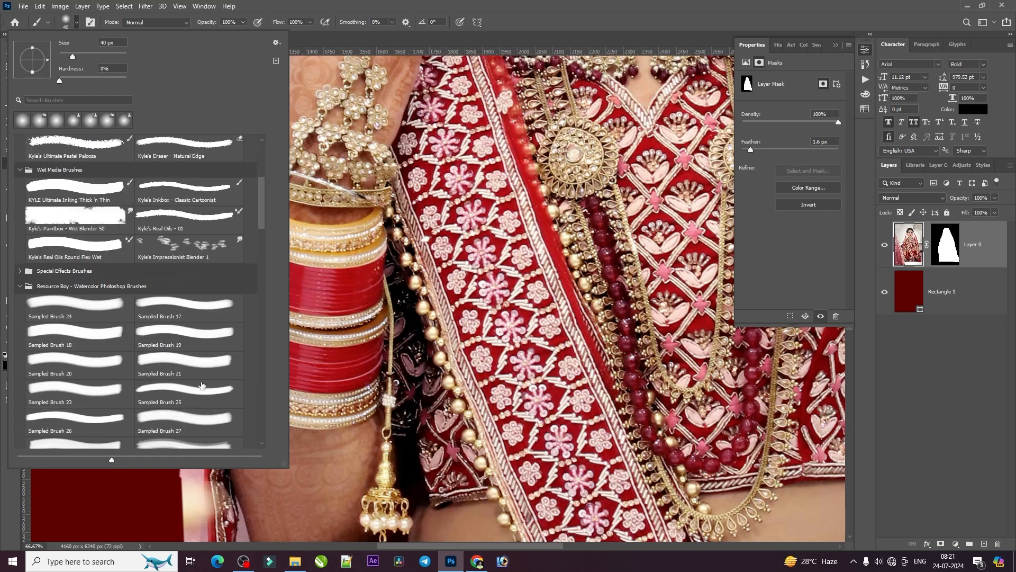
scroll(180, 363, up, 7)
click(172, 165)
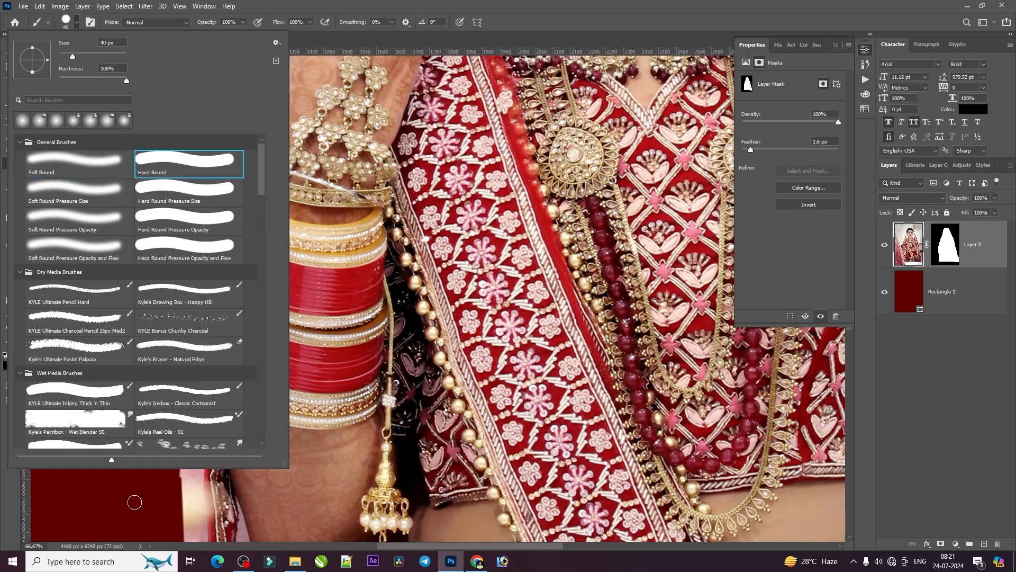
click(177, 482)
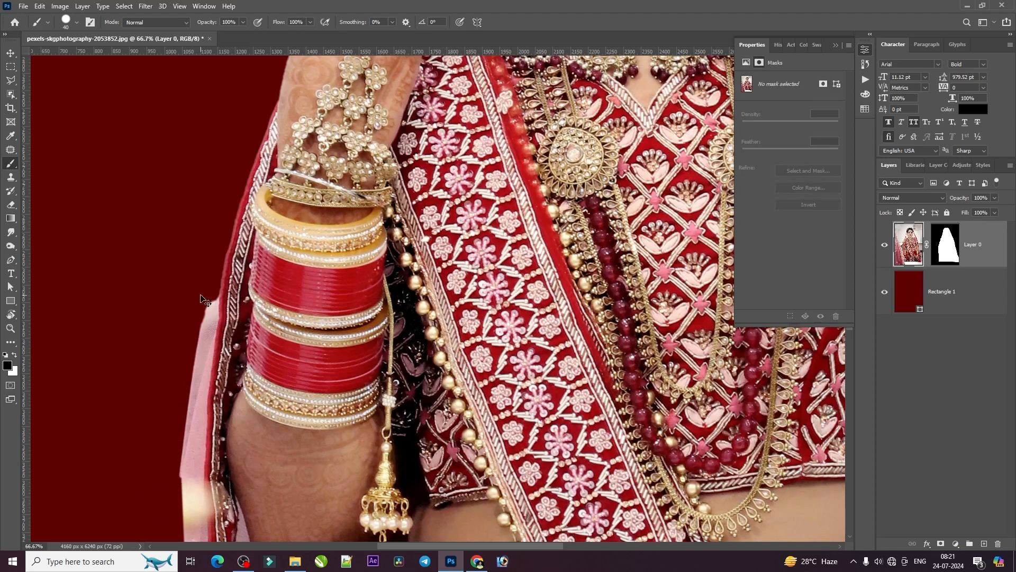
key(ctrl+backslash)
mouse_move(182, 395)
mouse_down()
mouse_move(214, 286)
mouse_move(184, 413)
mouse_up()
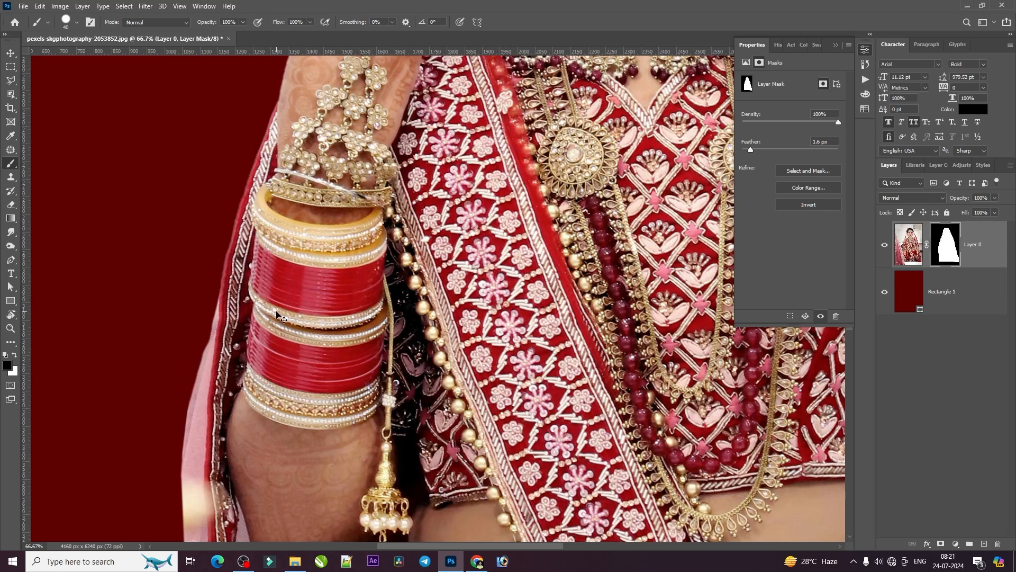
Check the mask edge around the raised hand, the beaded veil border and the head against the dark red background
key(ctrl+minus)
key(ctrl+minus)
drag(504, 155, 376, 275)
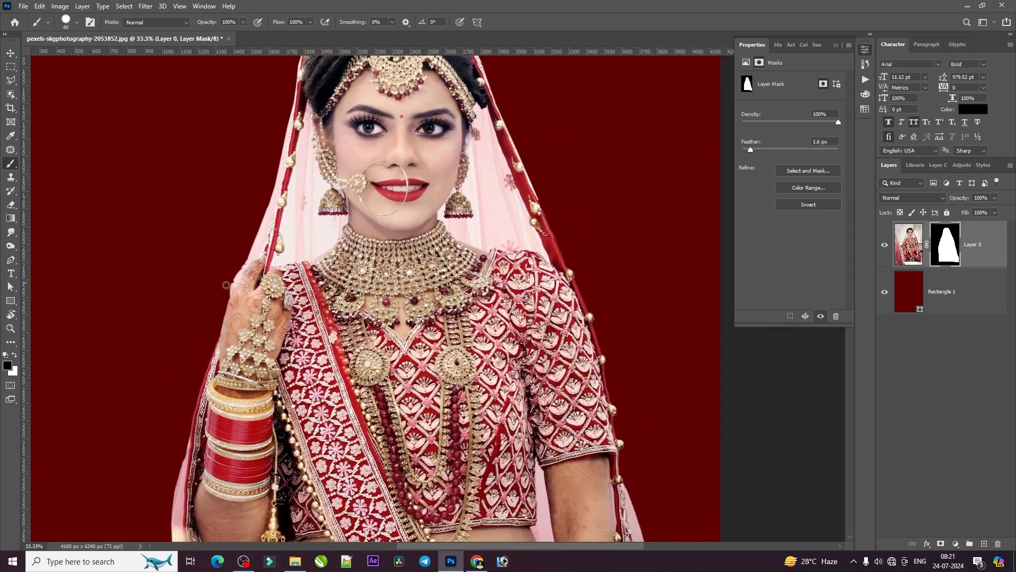
key(ctrl+plus)
key(ctrl+plus)
mouse_move(97, 201)
mouse_down()
mouse_move(227, 243)
mouse_move(176, 270)
mouse_move(137, 349)
mouse_up()
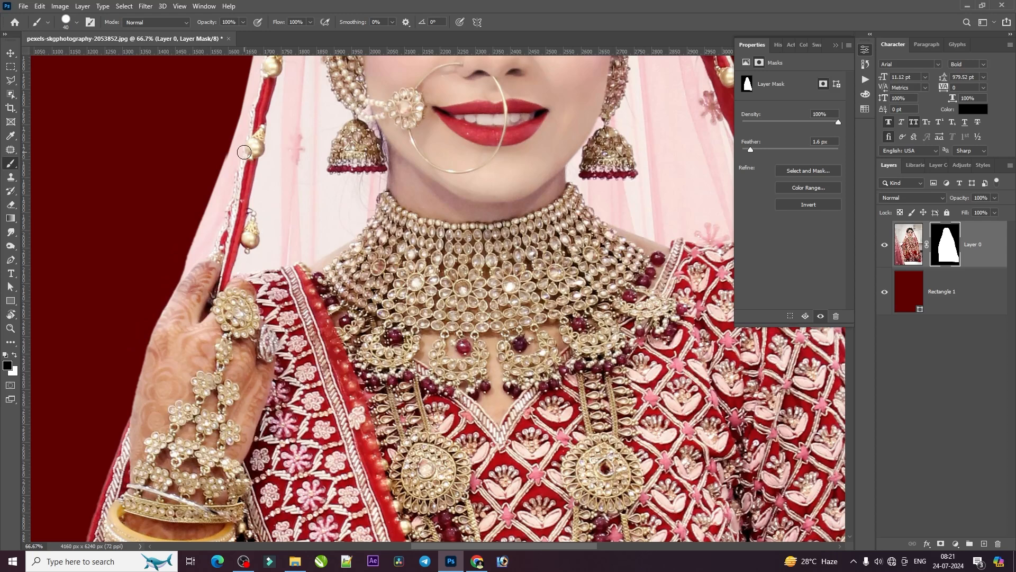
key(ctrl+minus)
key(ctrl+minus)
key(ctrl+minus)
key(ctrl+minus)
key(ctrl+minus)
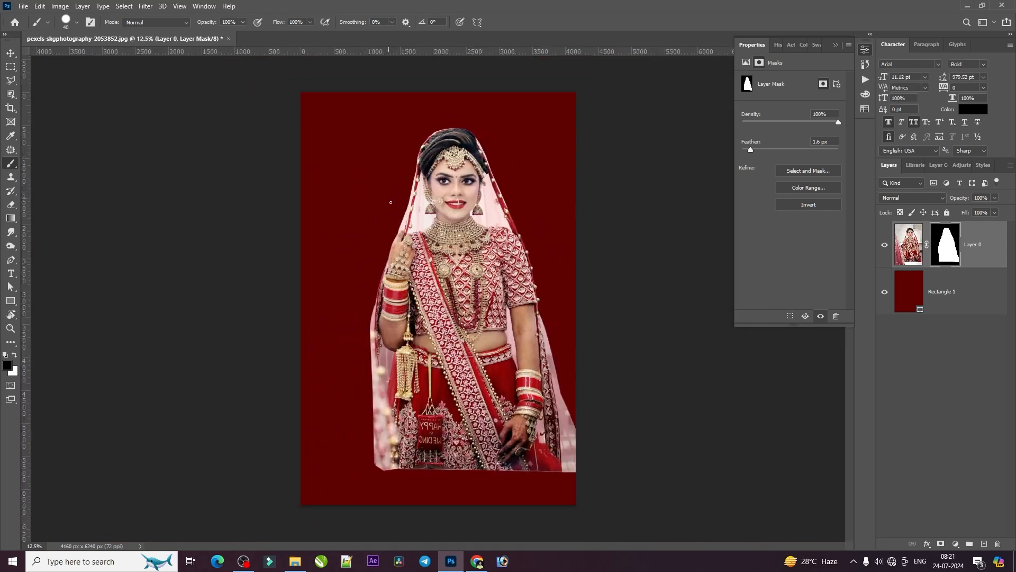
key(ctrl+plus)
key(ctrl+plus)
key(ctrl+plus)
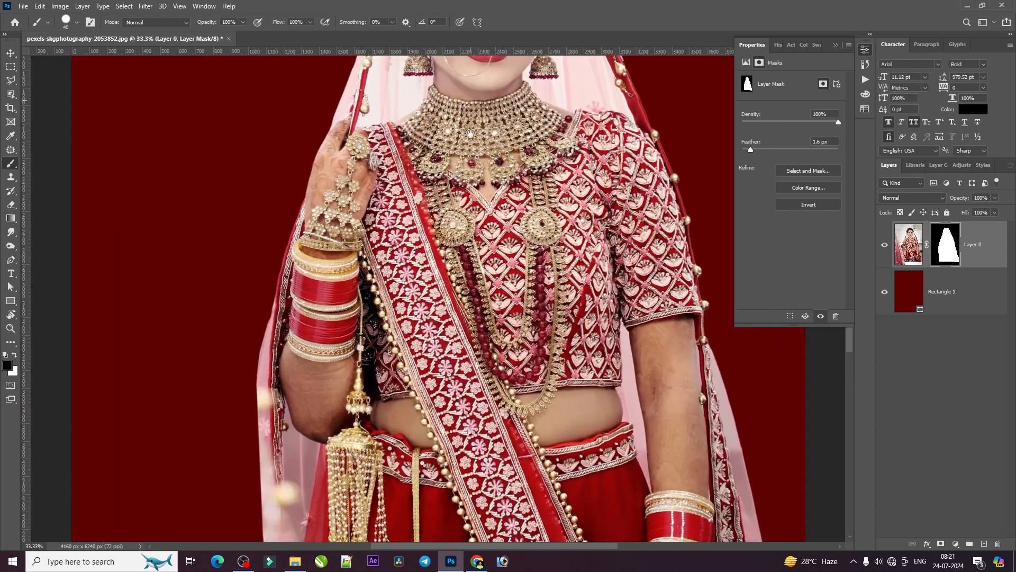
drag(461, 95, 385, 325)
key(ctrl+minus)
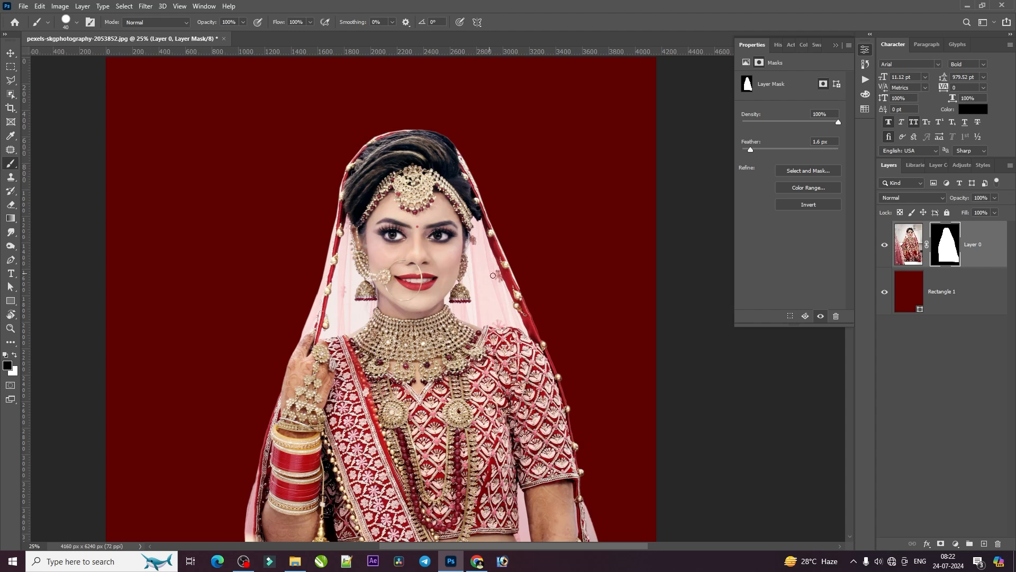
Review the whole bride cutout against the dark red rectangle, from her head down to the lower hem
key(ctrl+minus)
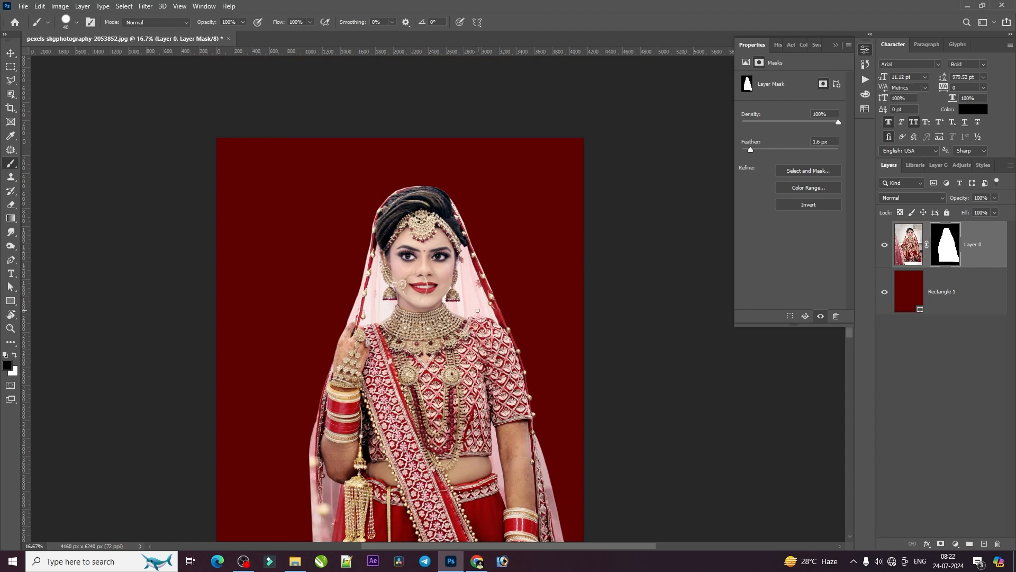
scroll(484, 299, down, 3)
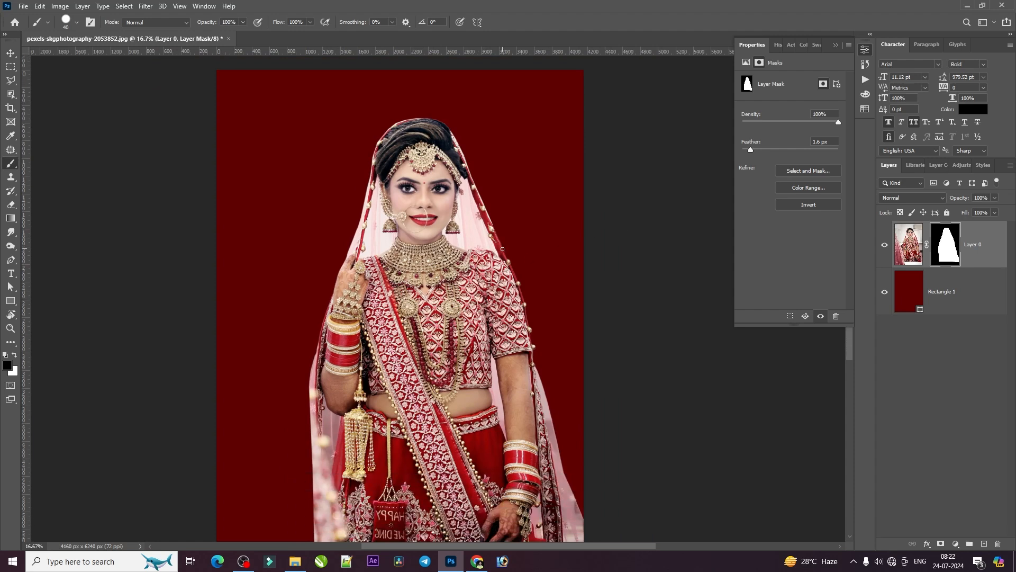
click(11, 55)
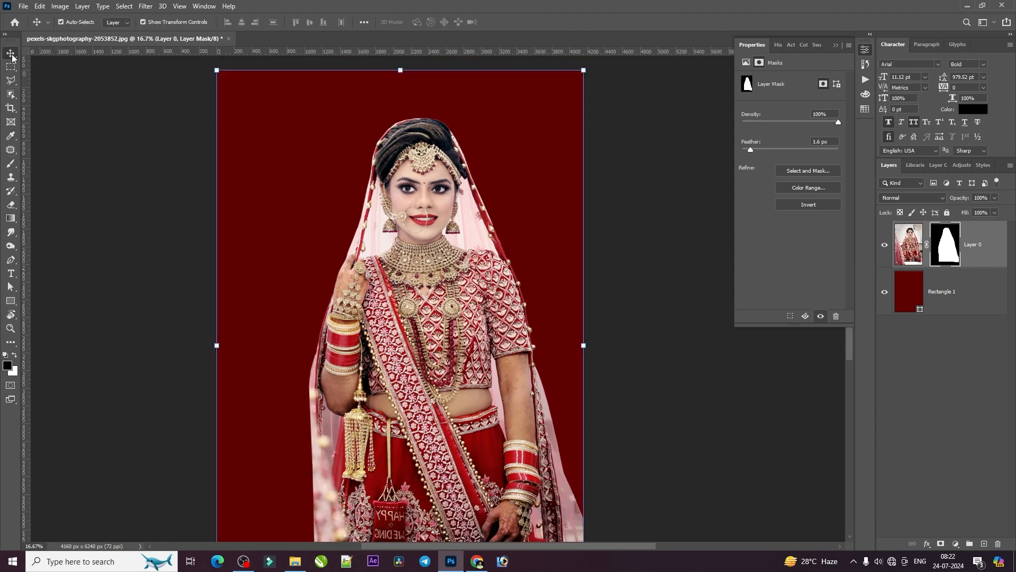
click(507, 169)
scroll(492, 190, down, 5)
scroll(450, 262, up, 3)
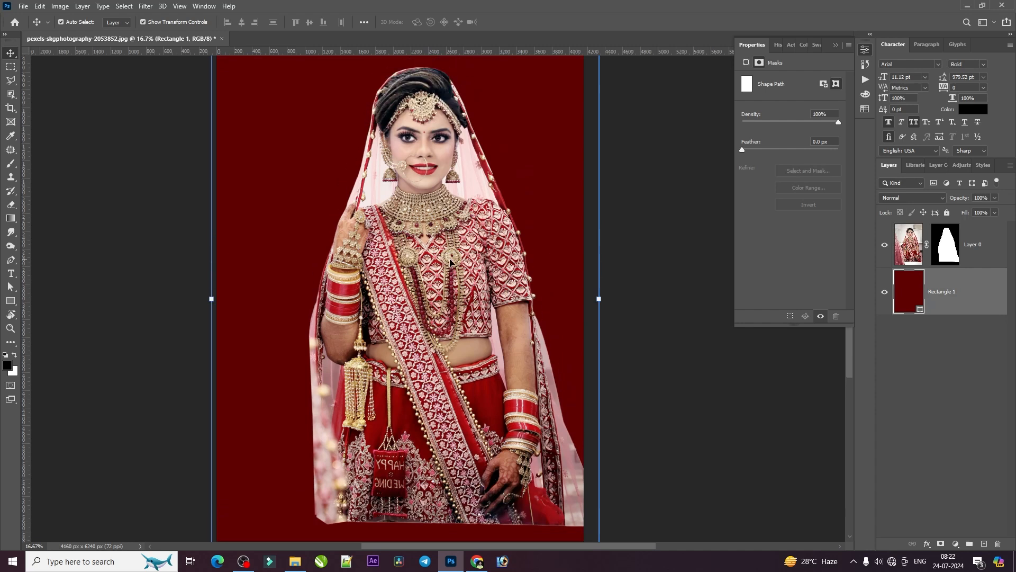
scroll(450, 261, up, 3)
scroll(669, 318, down, 2)
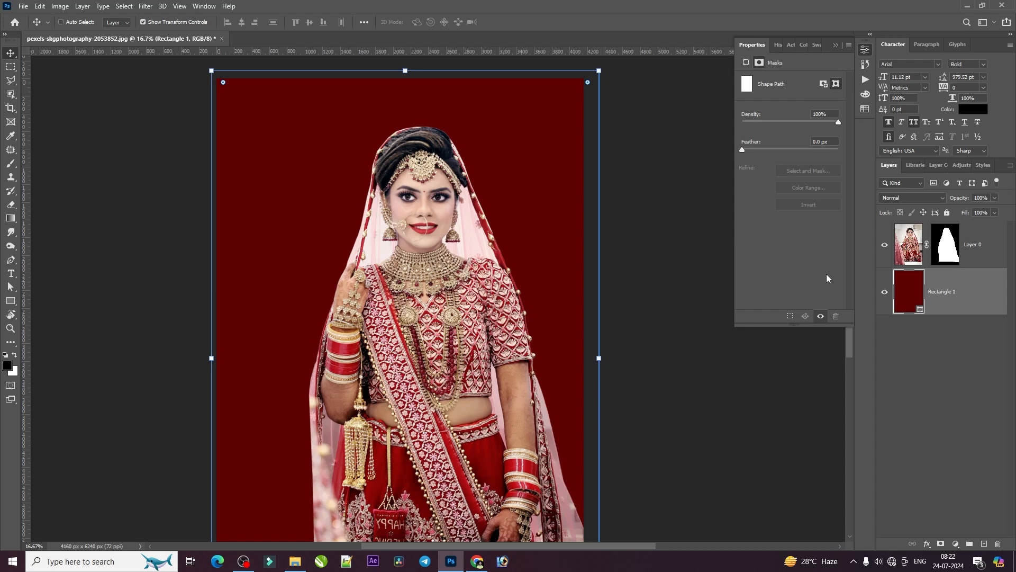
Load the bride's layer mask as a selection and duplicate both the dark red rectangle and the selected bride onto new layers
ctrl+click(942, 255)
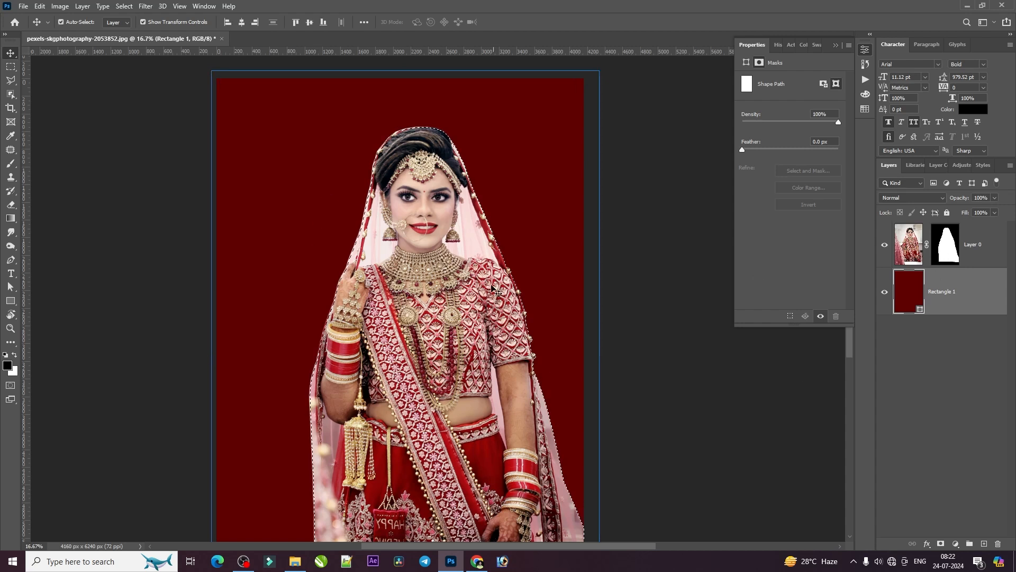
key(ctrl+j)
click(909, 256)
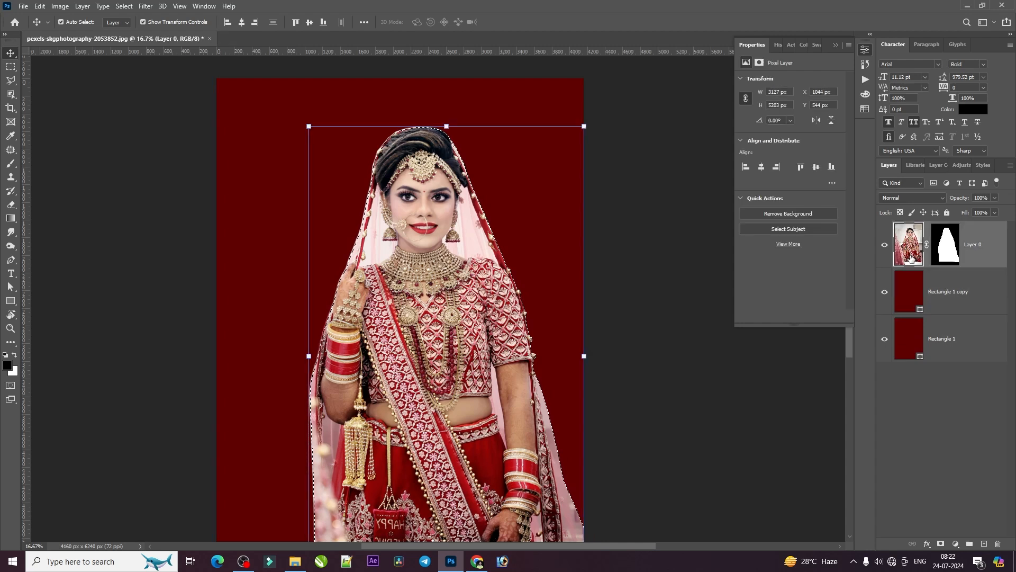
key(ctrl+j)
Isolate the copied bride by hiding all layers beneath her, and show Layer 0 and Rectangle 1 copy again
click(884, 291)
click(885, 338)
click(885, 385)
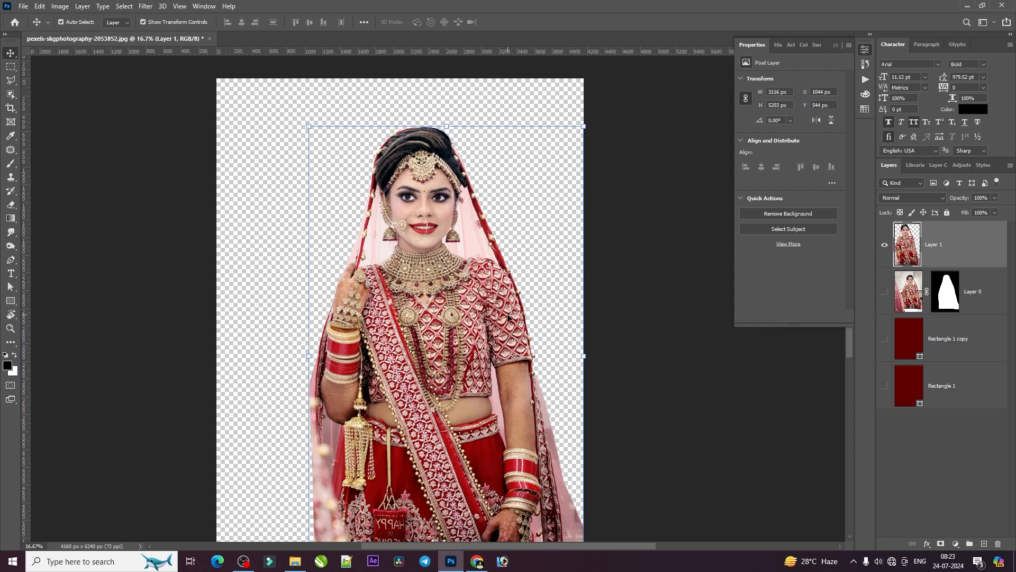
click(884, 292)
click(884, 339)
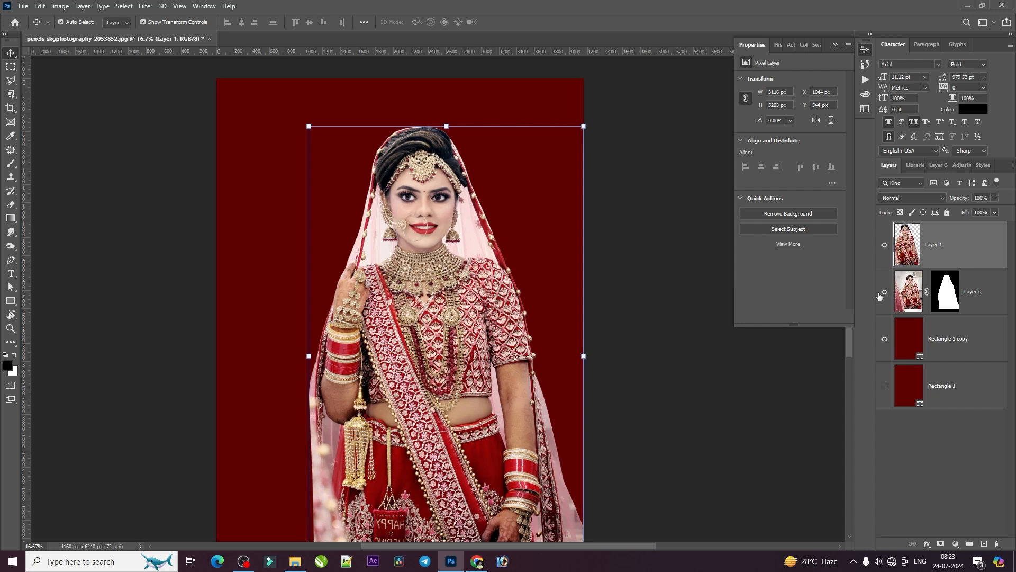
click(908, 291)
ctrl+click(901, 249)
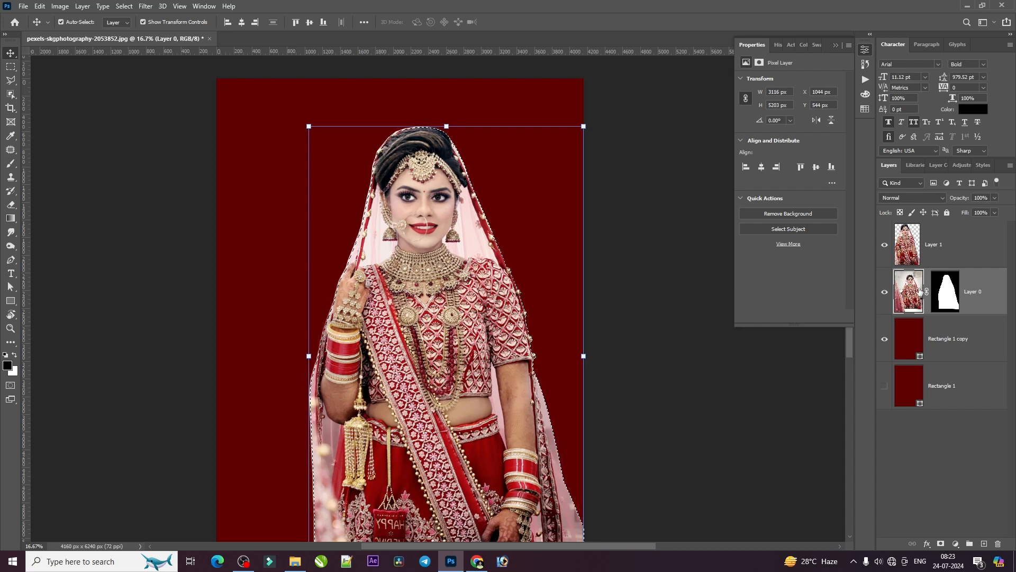
key(ctrl+plus)
key(ctrl+plus)
scroll(559, 210, up, 2)
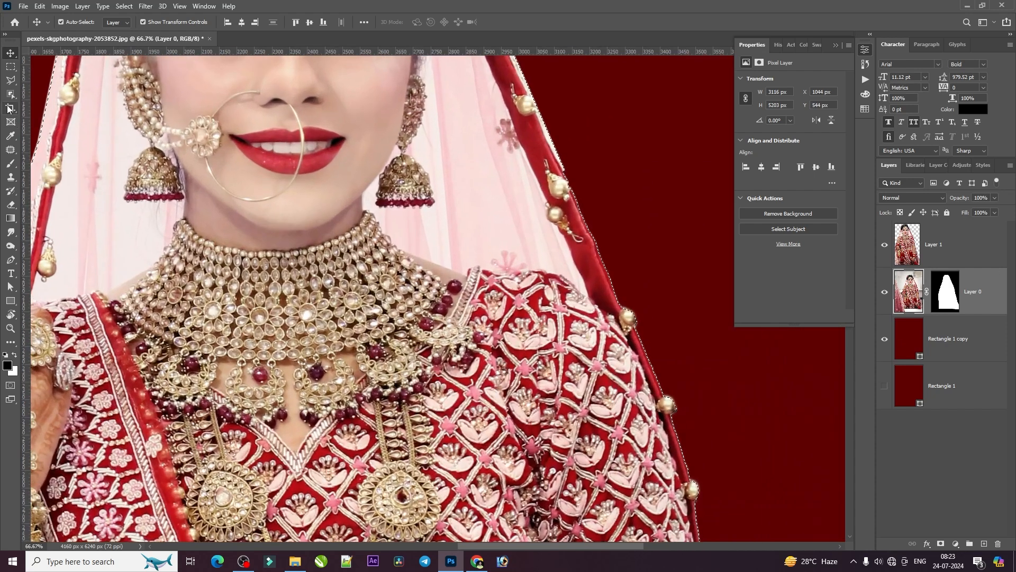
click(8, 82)
right_click(8, 83)
click(50, 80)
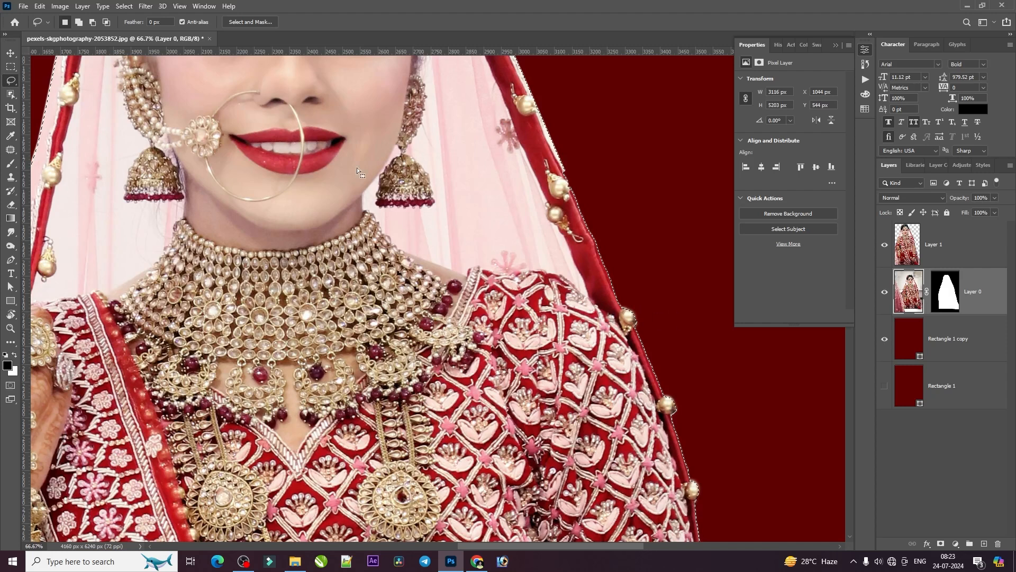
key(v)
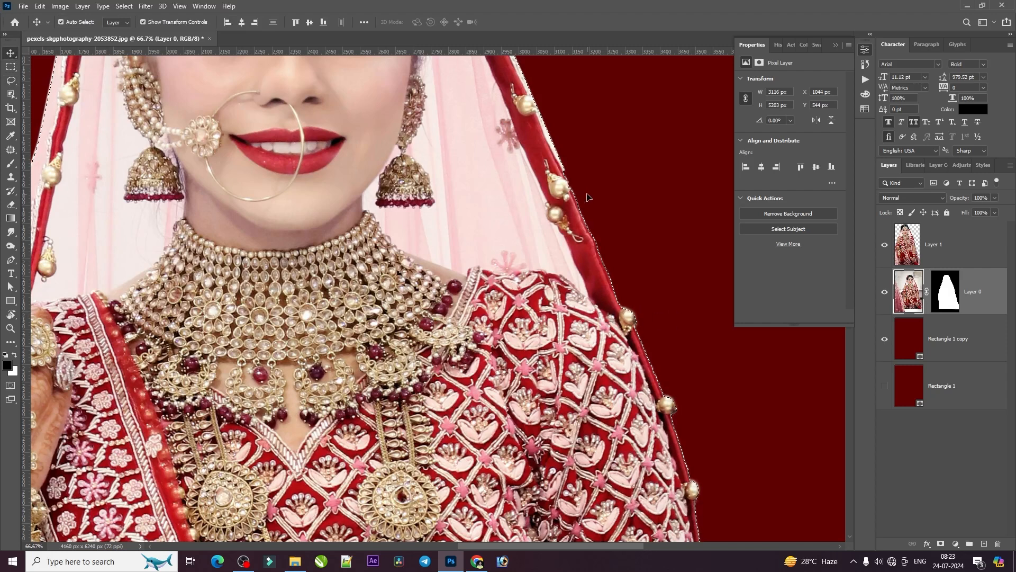
key(ctrl+d)
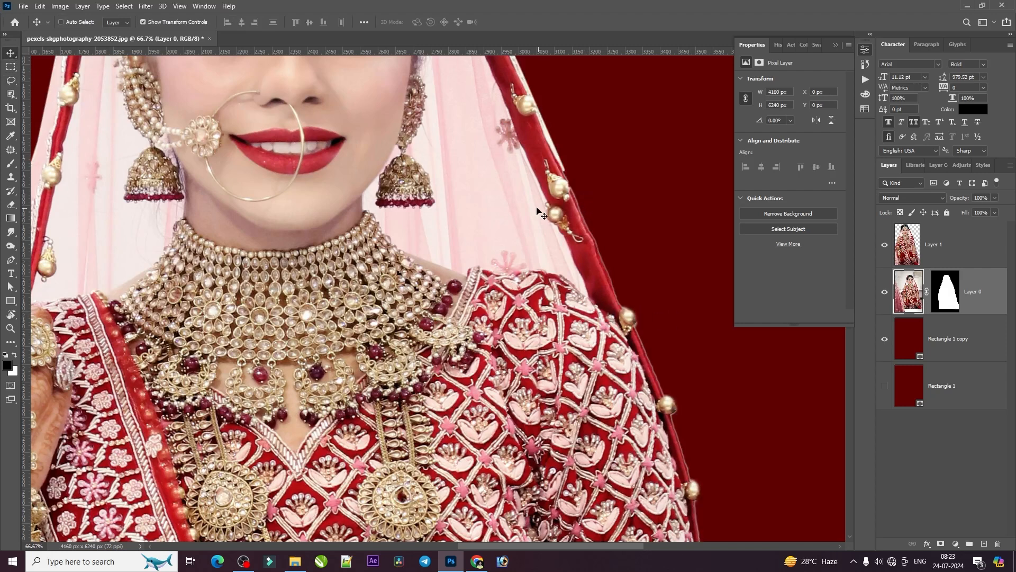
Inspect the bride's cutout edges along the skirt, arms, sleeves, veil border and head against the dark red background
key(ctrl+minus)
key(ctrl+minus)
key(ctrl+minus)
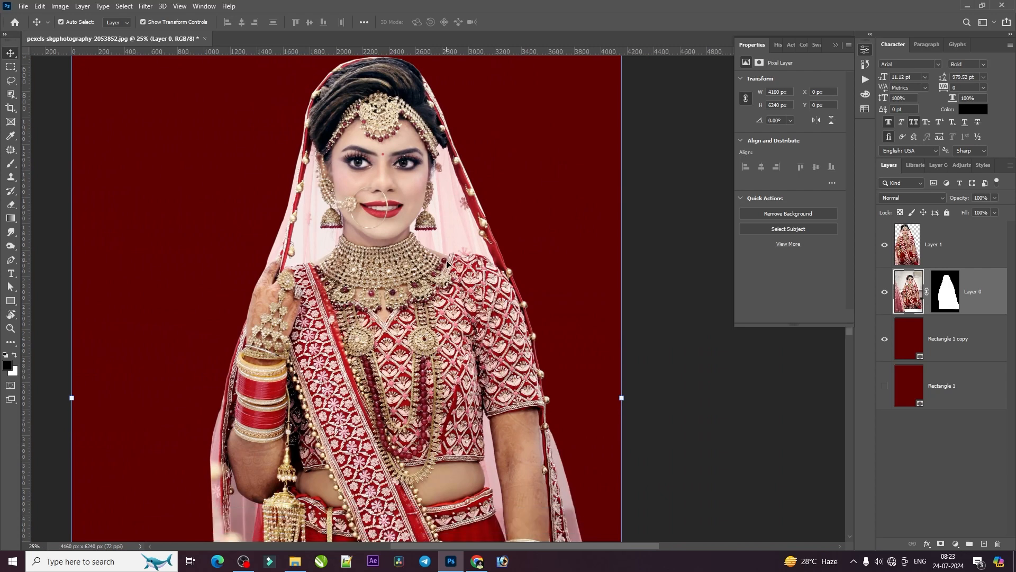
scroll(447, 263, down, 3)
key(ctrl+minus)
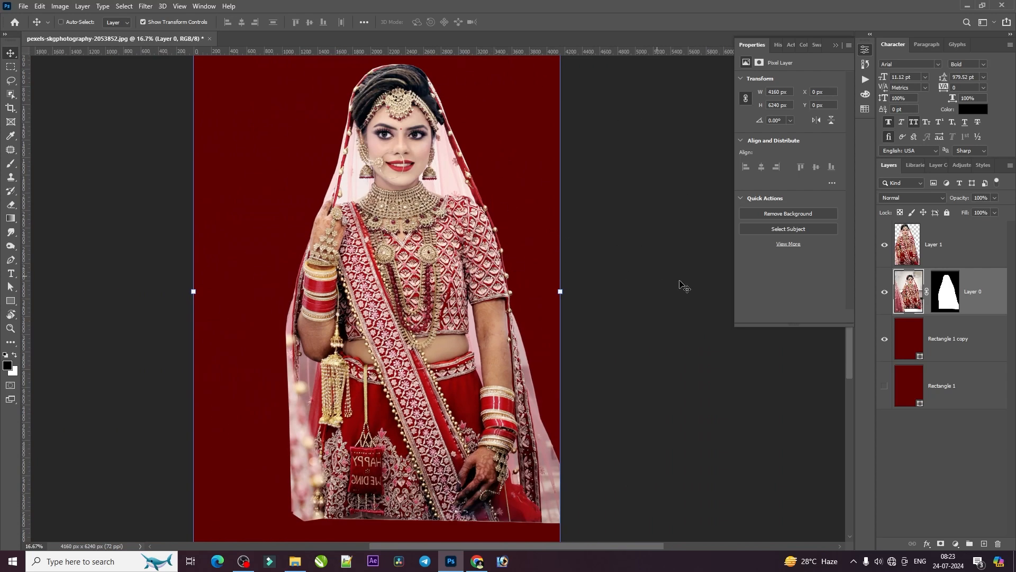
key(ctrl+plus)
key(ctrl+plus)
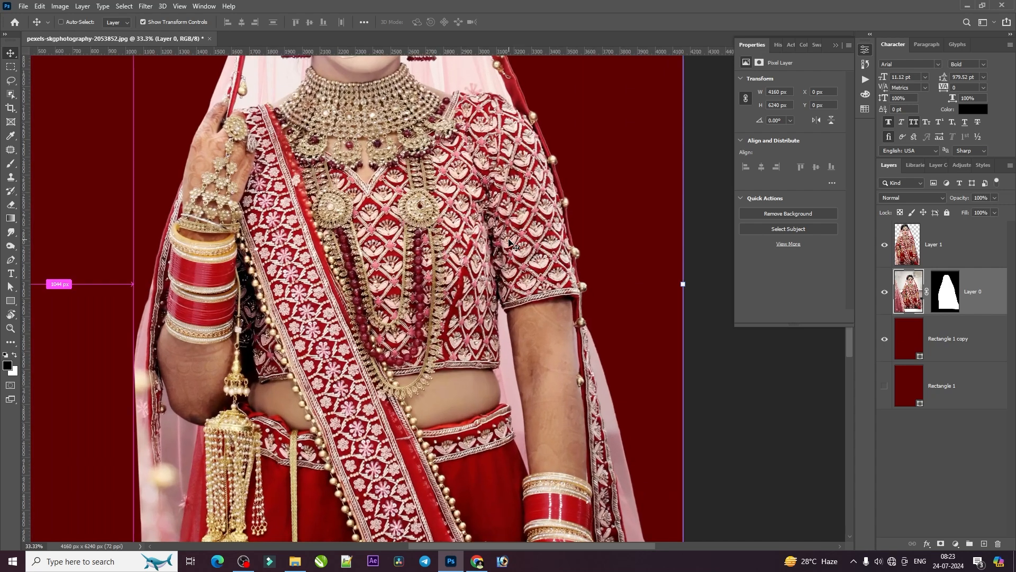
drag(486, 219, 485, 227)
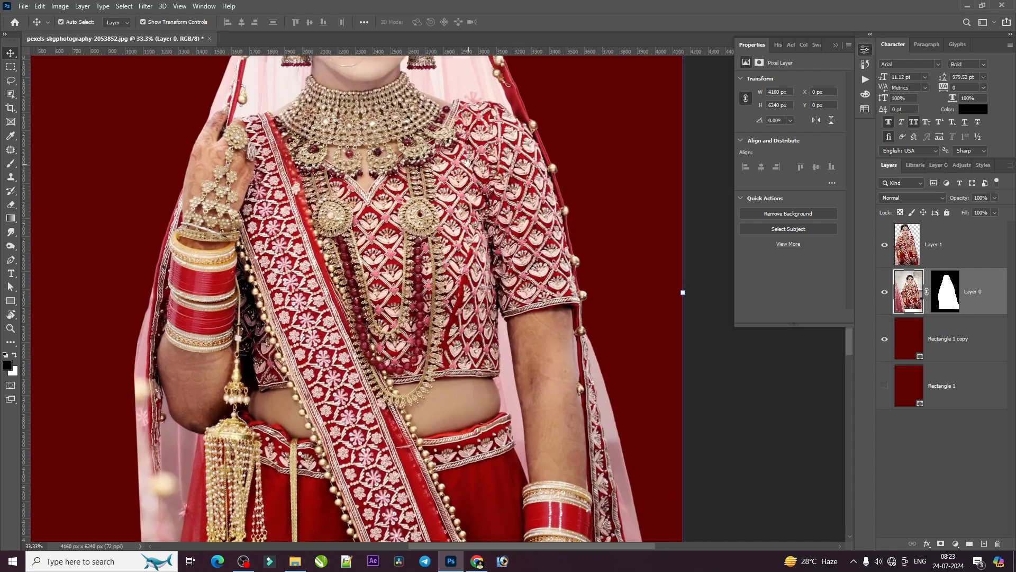
drag(466, 162, 460, 282)
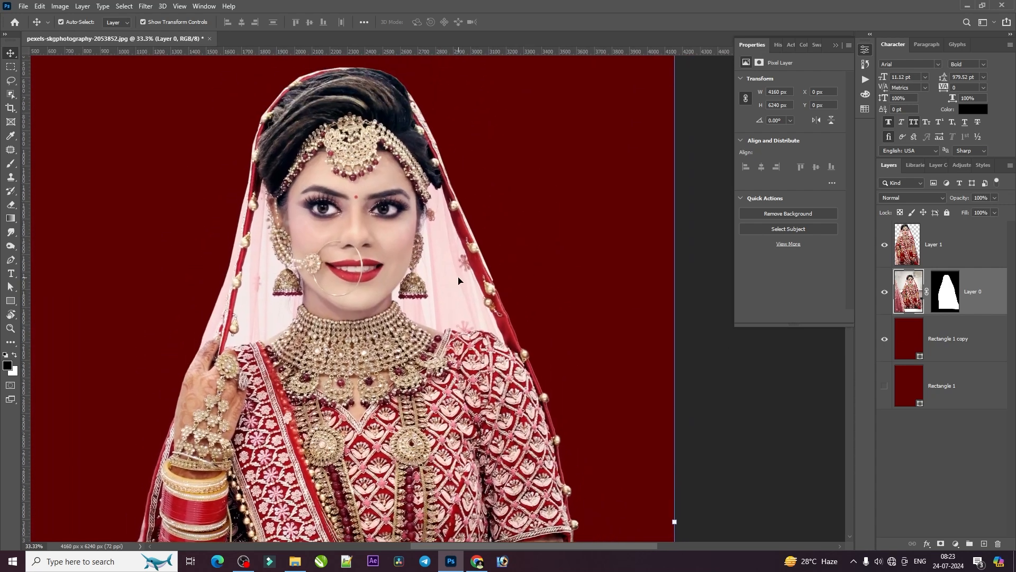